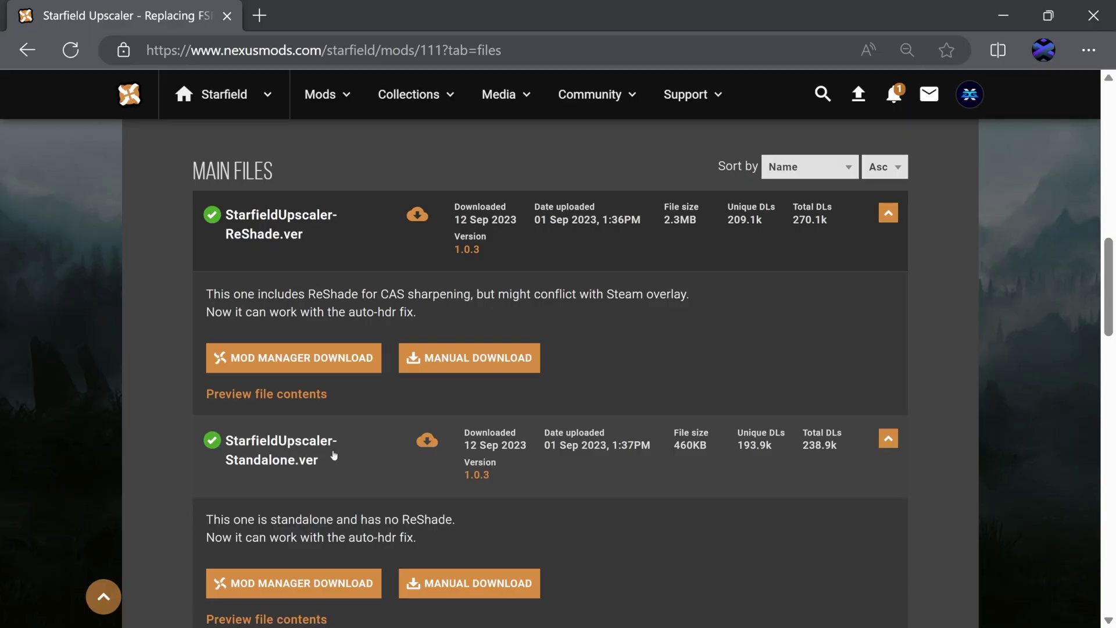
Find the StarfieldUpscaler-Standalone.ver file and open its Manual Download page.
scroll(335, 455, "up", 2)
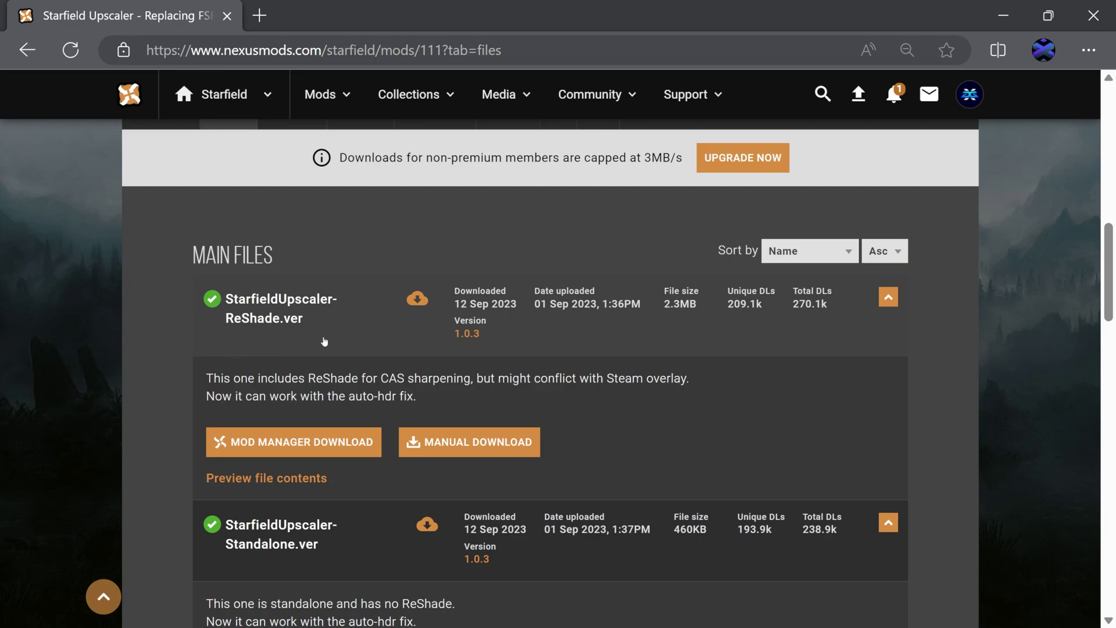
scroll(324, 341, "down", 4)
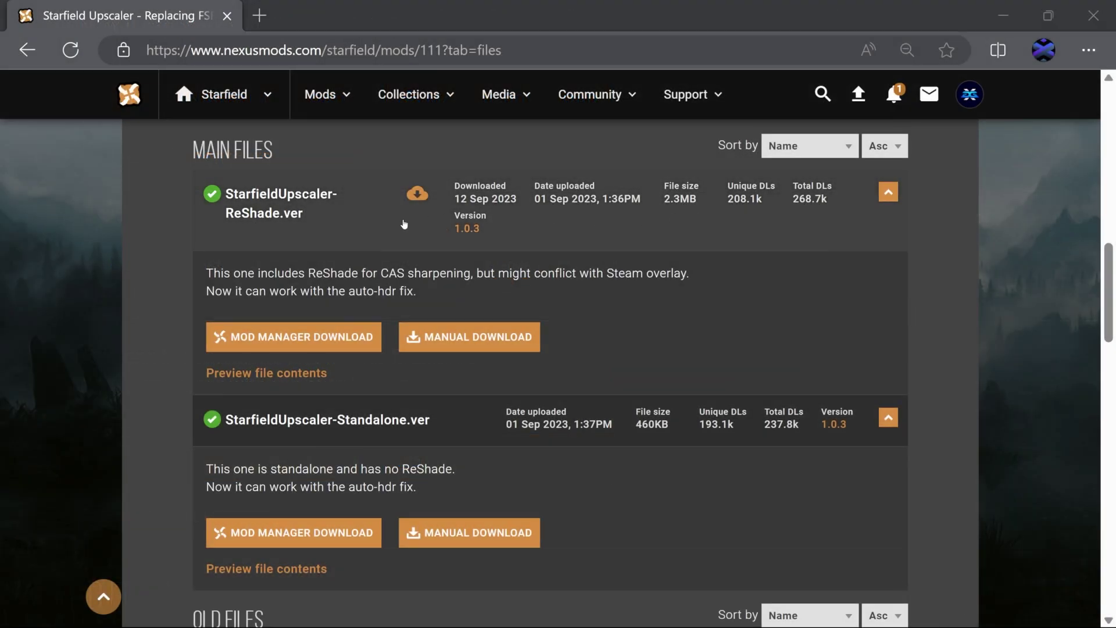
scroll(404, 224, "down", 4)
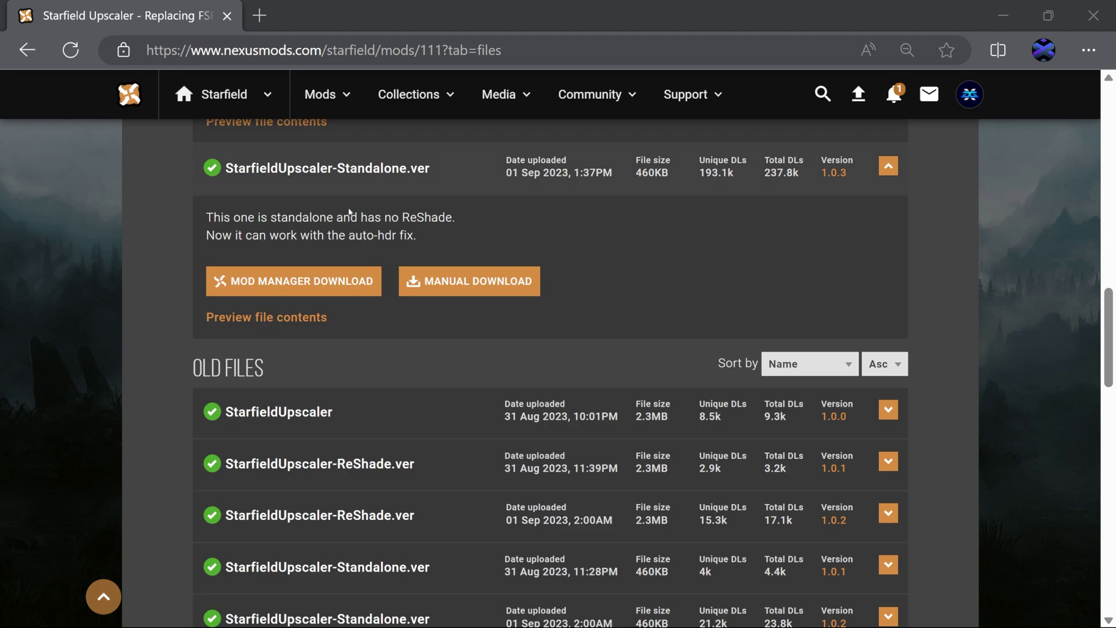
left_click(486, 280)
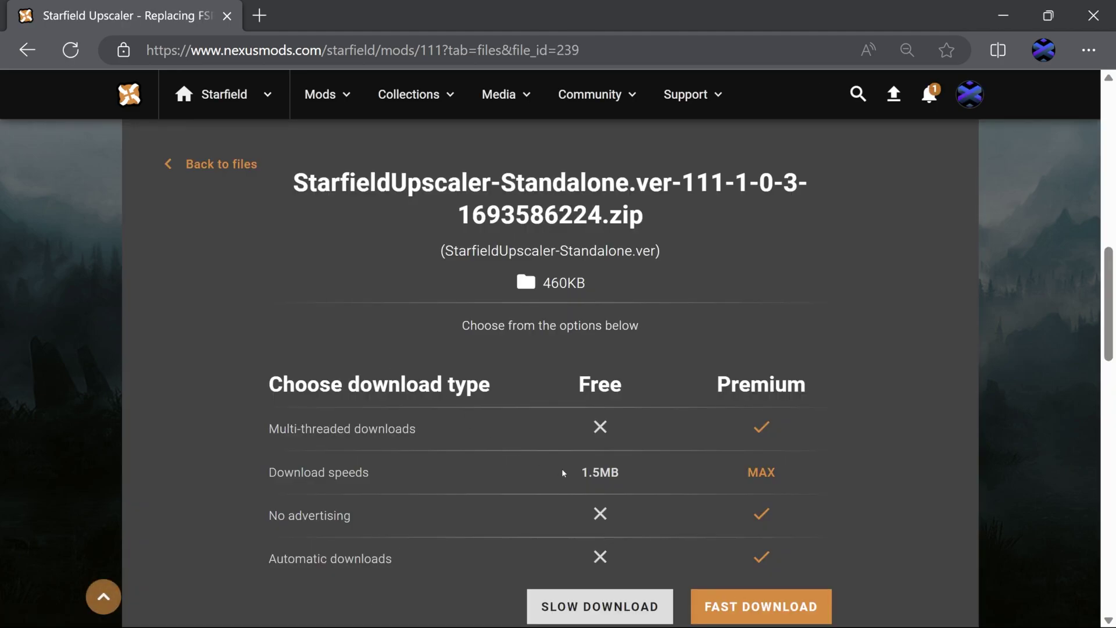
scroll(578, 466, "down", 1)
Start the Slow Download of the Standalone file, then open the required Upscaler Base Plugin mod page.
left_click(574, 525)
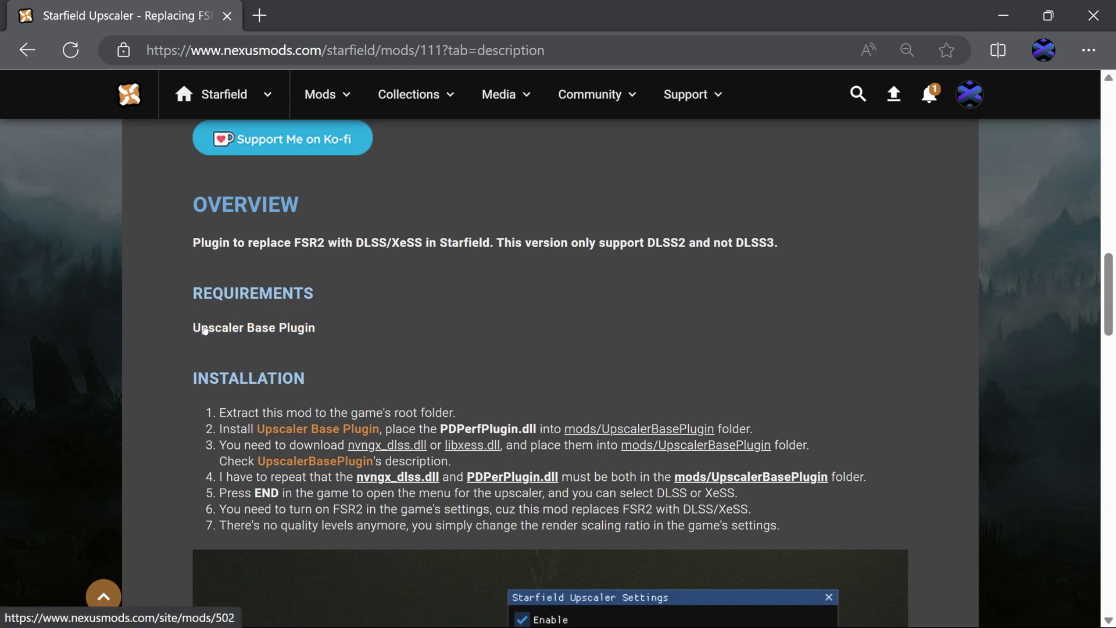
left_click(268, 330)
scroll(270, 328, "down", 10)
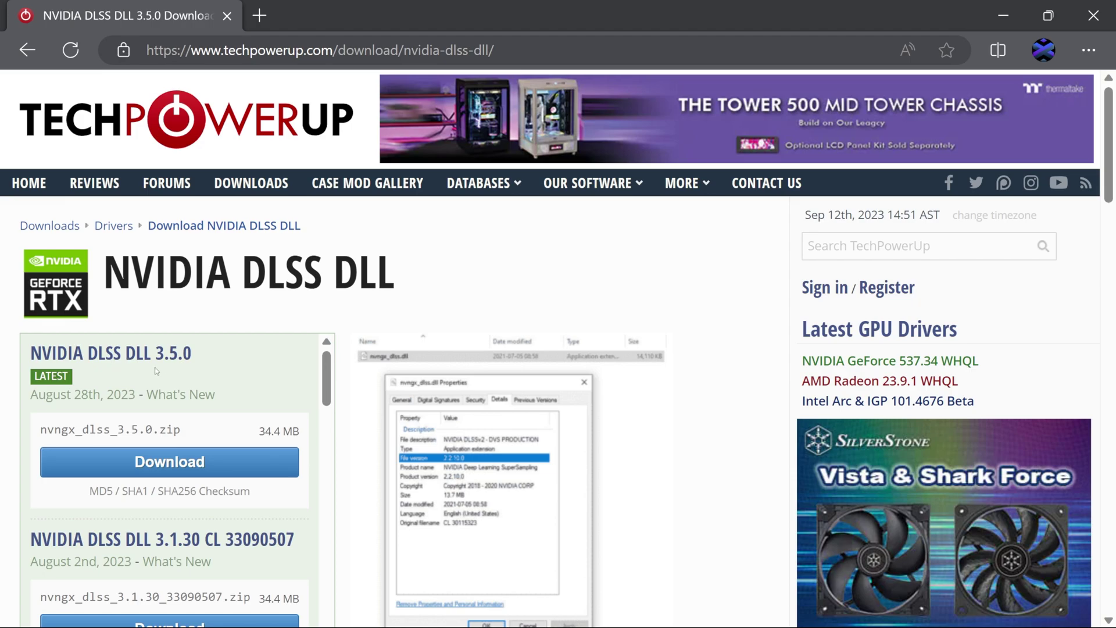
Download nvngx_dlss_2.5.1.zip from TechPowerUp's US-5 server and paste it into New folder N2.
scroll(156, 370, "down", 10)
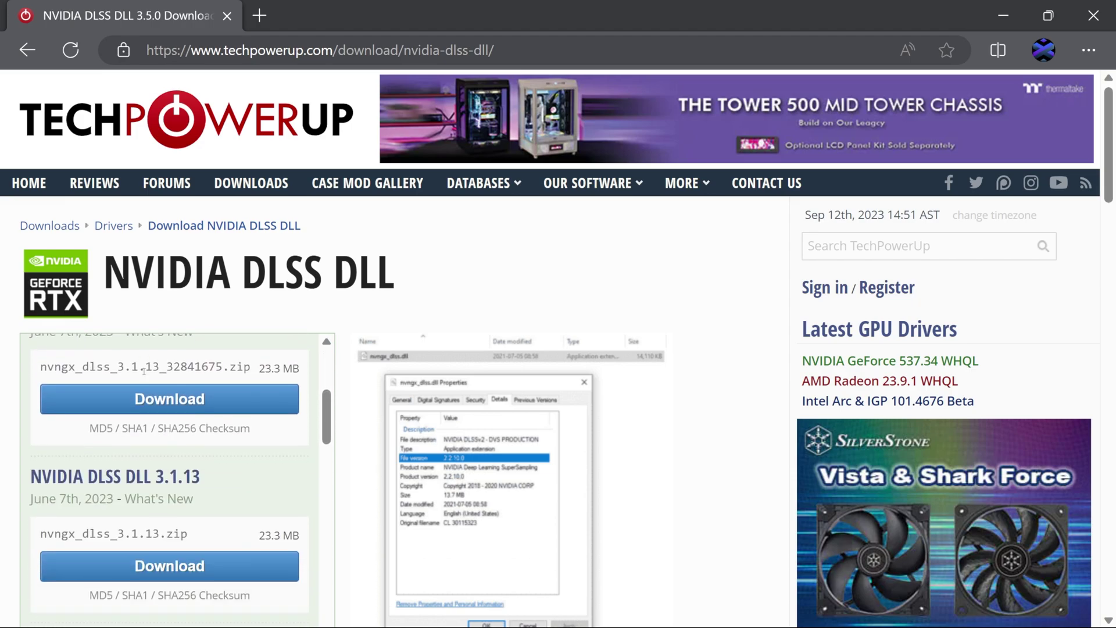
scroll(149, 417, "down", 10)
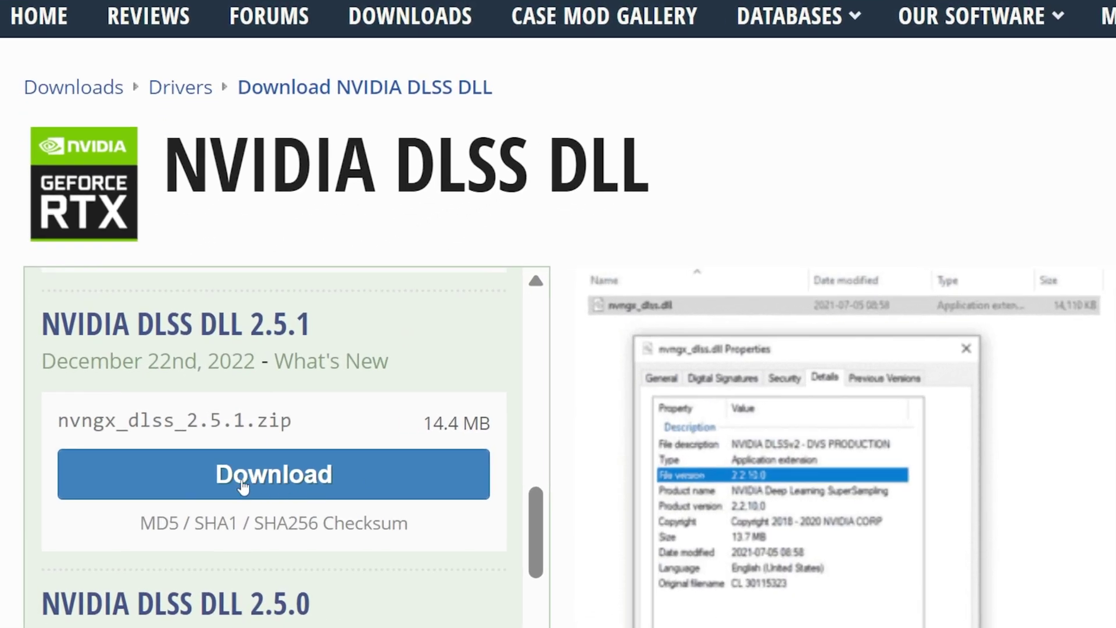
left_click(243, 486)
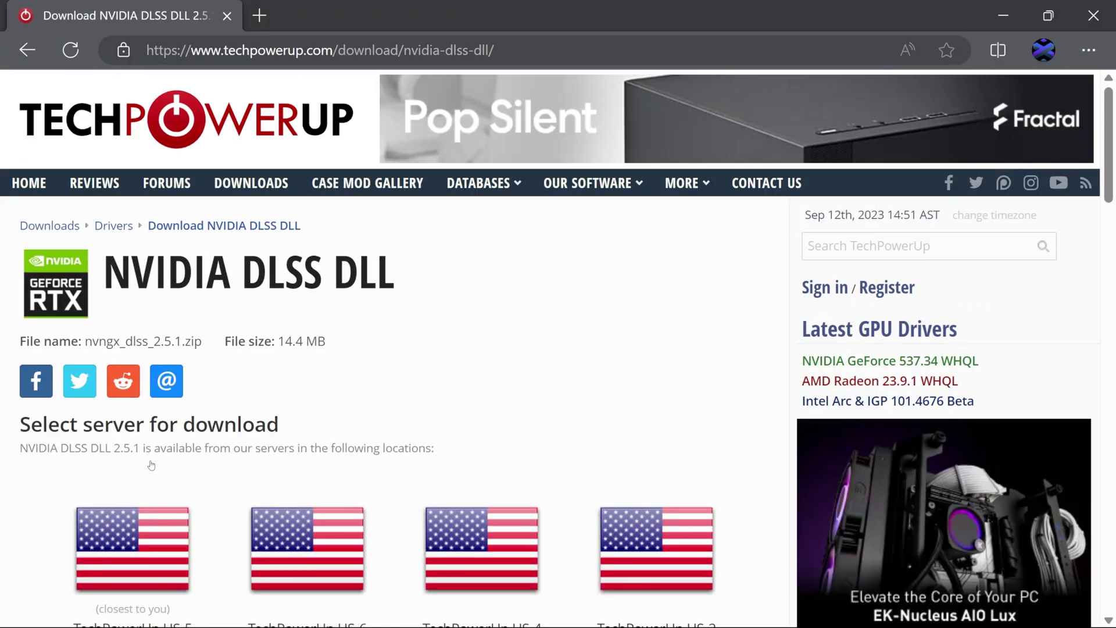
scroll(170, 406, "down", 2)
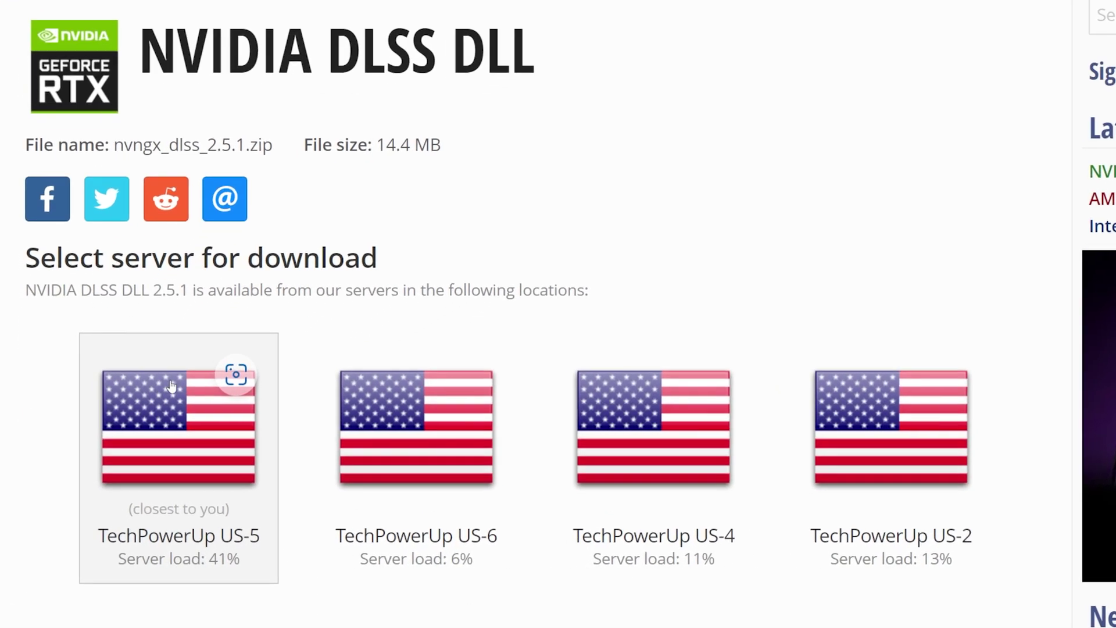
left_click(183, 413)
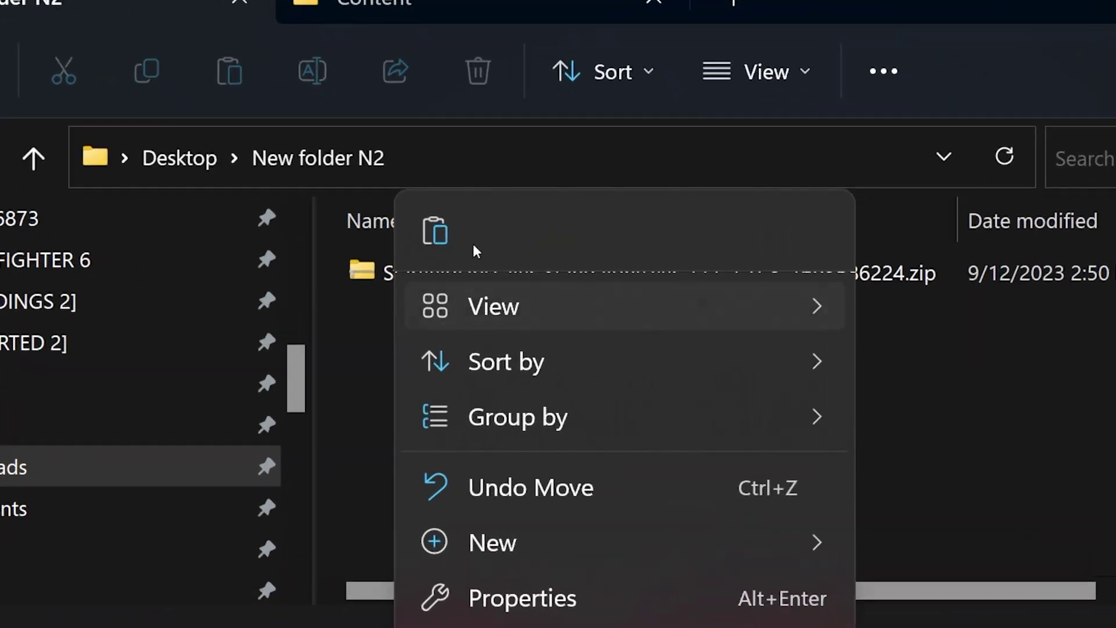
left_click(436, 232)
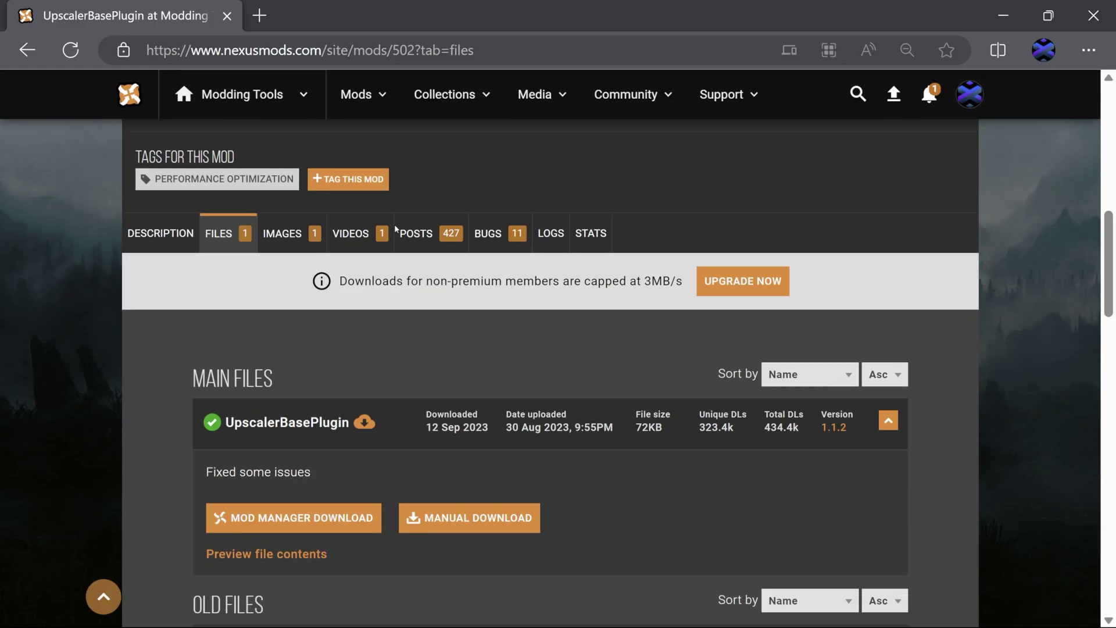
Download the UpscalerBasePlugin zip from its Files tab using Slow Download.
scroll(395, 228, "down", 2)
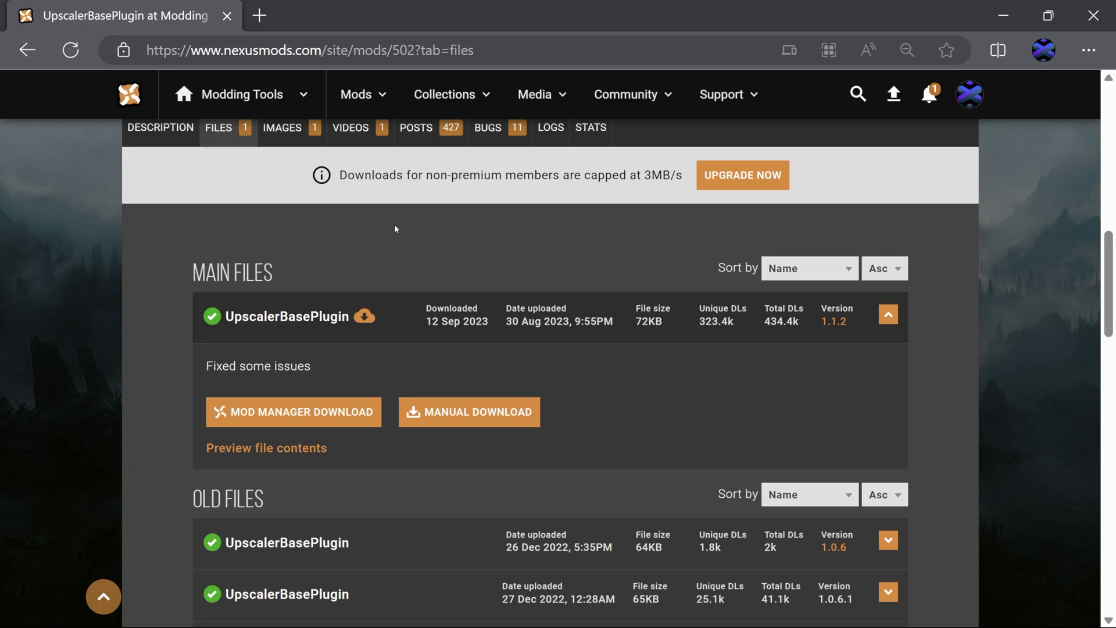
scroll(394, 227, "down", 1)
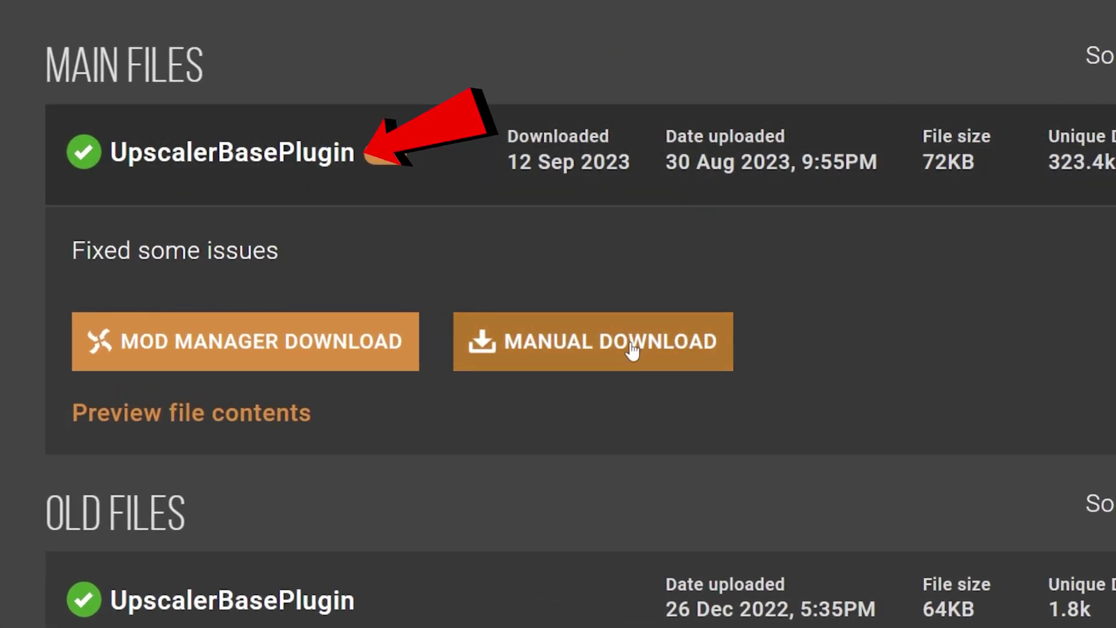
left_click(632, 350)
scroll(539, 429, "down", 1)
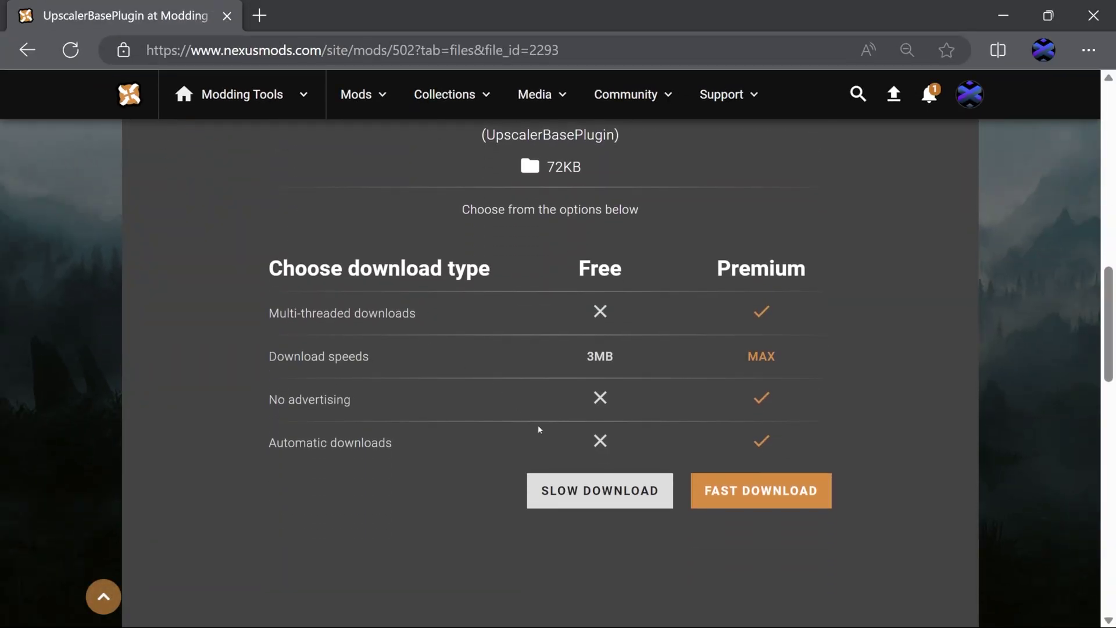
left_click(600, 490)
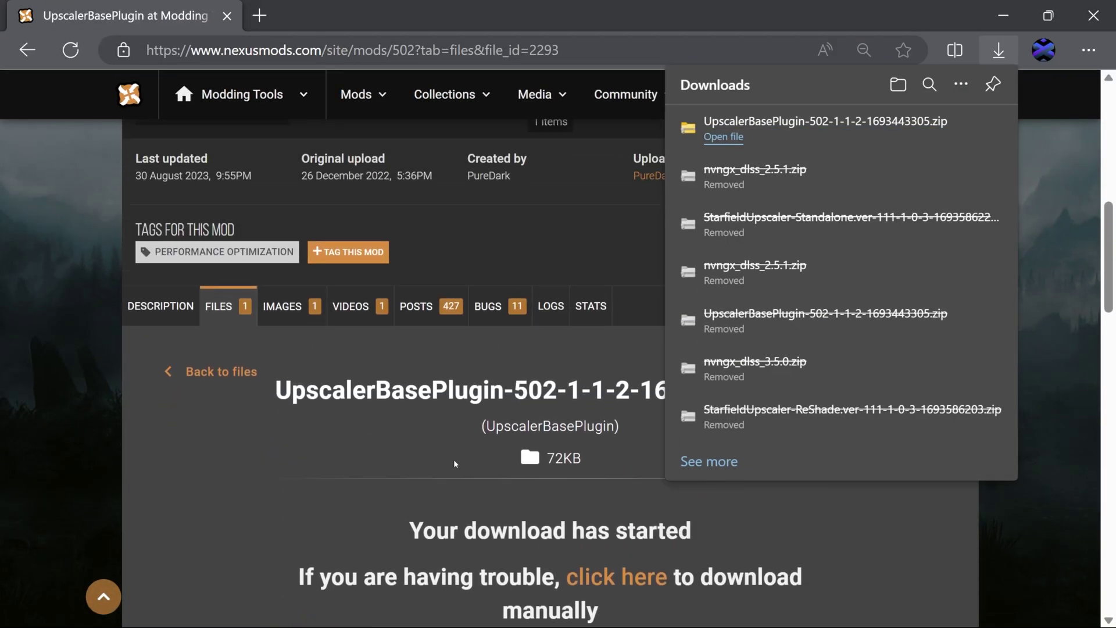
Switch to the download folder window to paste the UpscalerBasePlugin zip there.
scroll(453, 459, "up", 1)
scroll(453, 460, "down", 2)
mouse_move(790, 146)
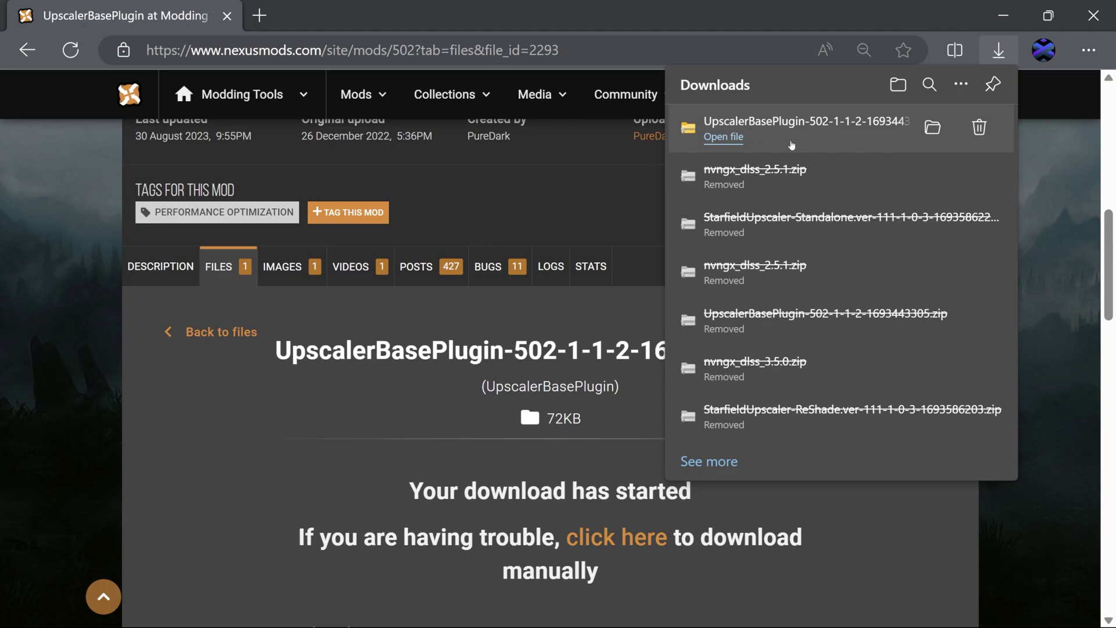
key("alt+Tab")
right_click(466, 390)
Paste the UpscalerBasePlugin zip, return to New folder N2, and bring up the Standalone zip's actions.
left_click(491, 369)
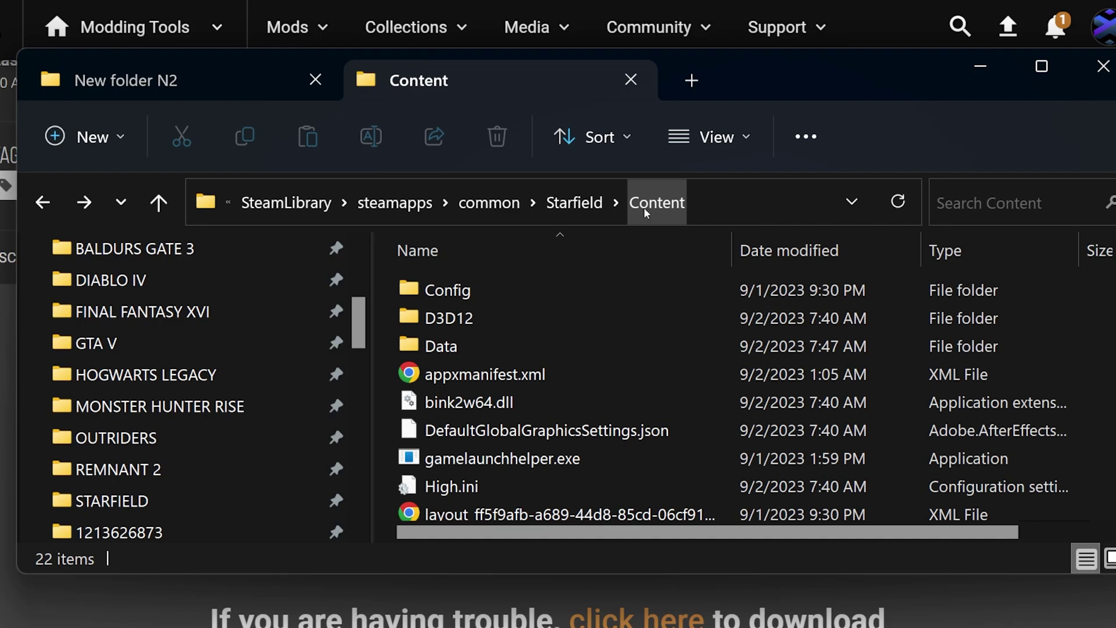
key("ctrl+Tab")
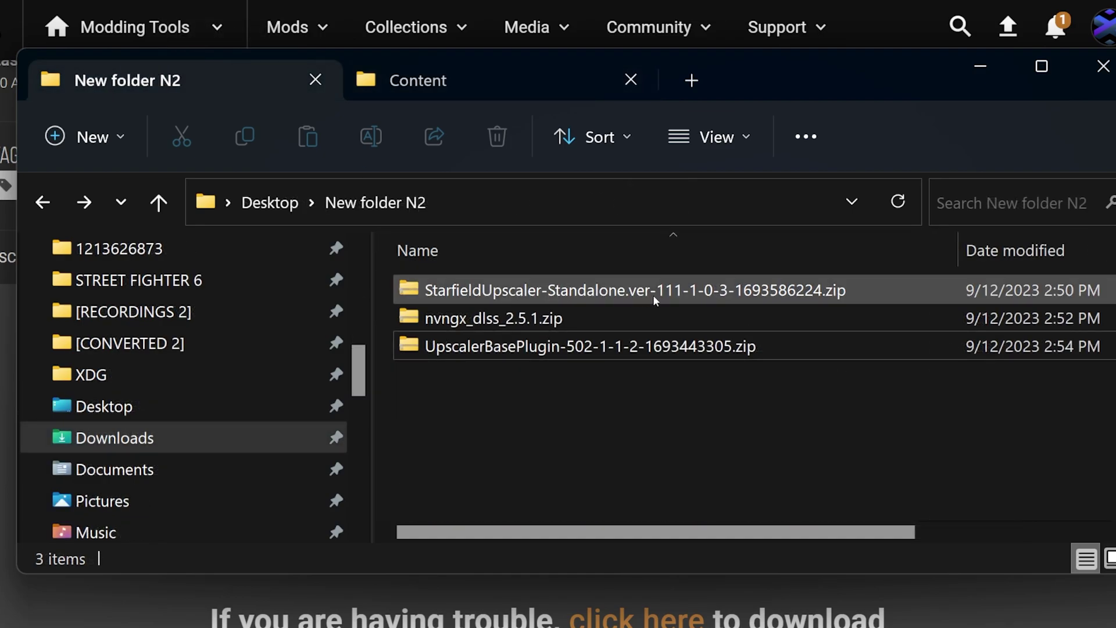
right_click(620, 292)
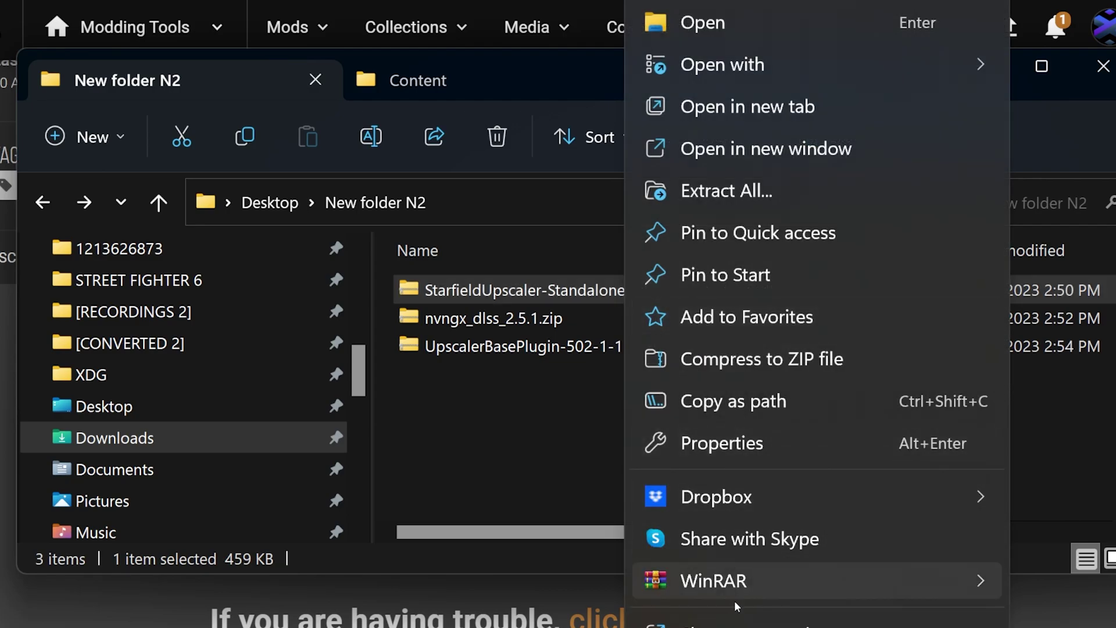
Extract the StarfieldUpscaler-Standalone zip with WinRAR into the Starfield\Content folder.
mouse_move(737, 586)
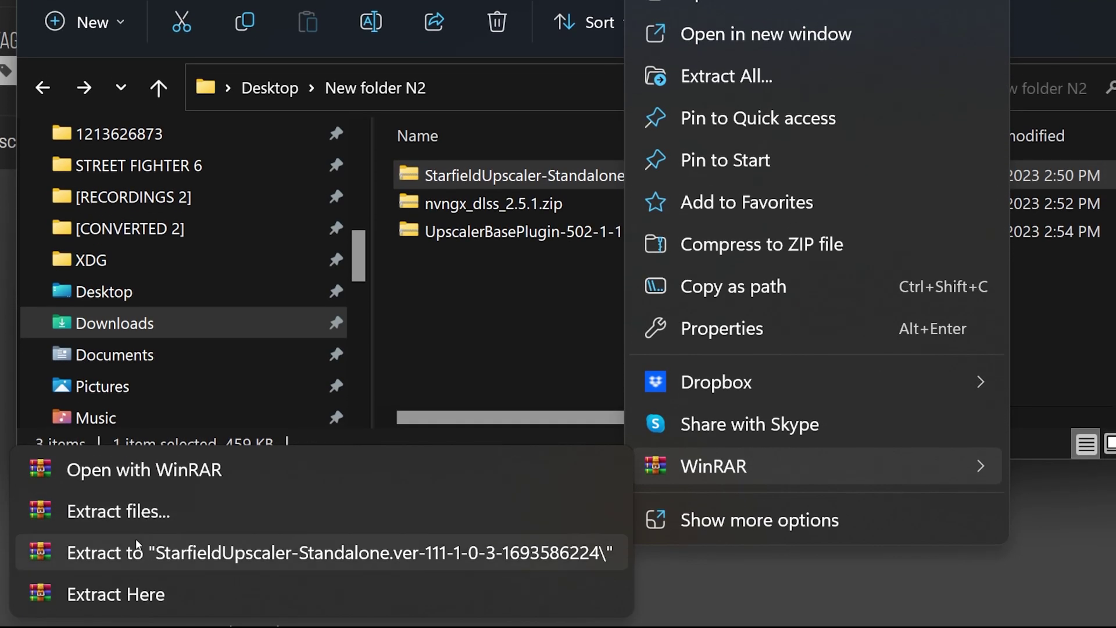
left_click(146, 512)
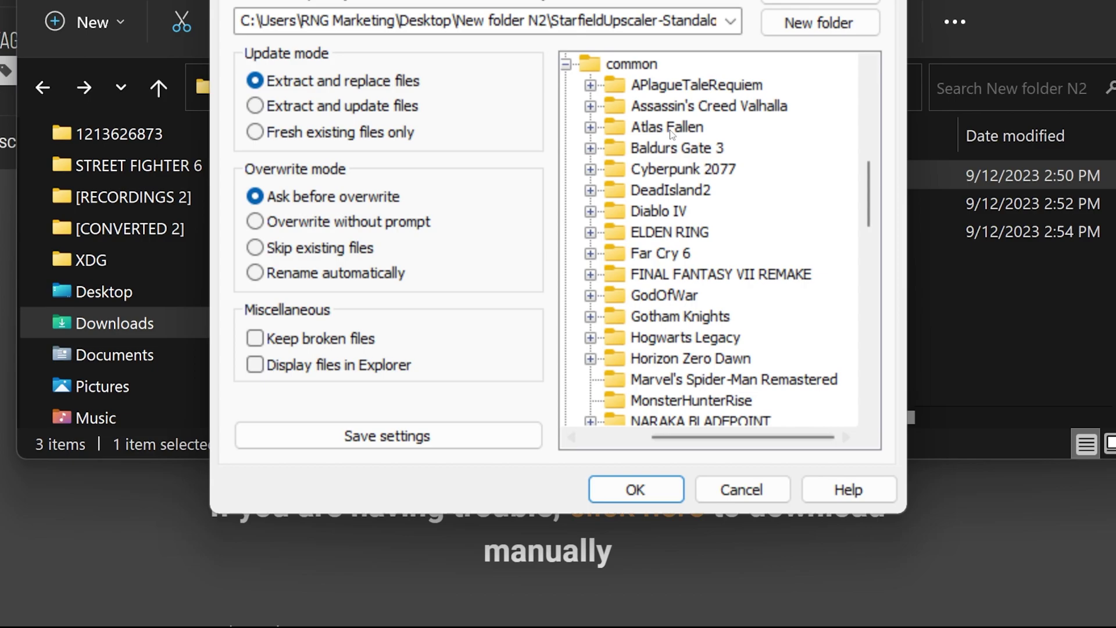
scroll(671, 168, "down", 3)
scroll(667, 218, "down", 2)
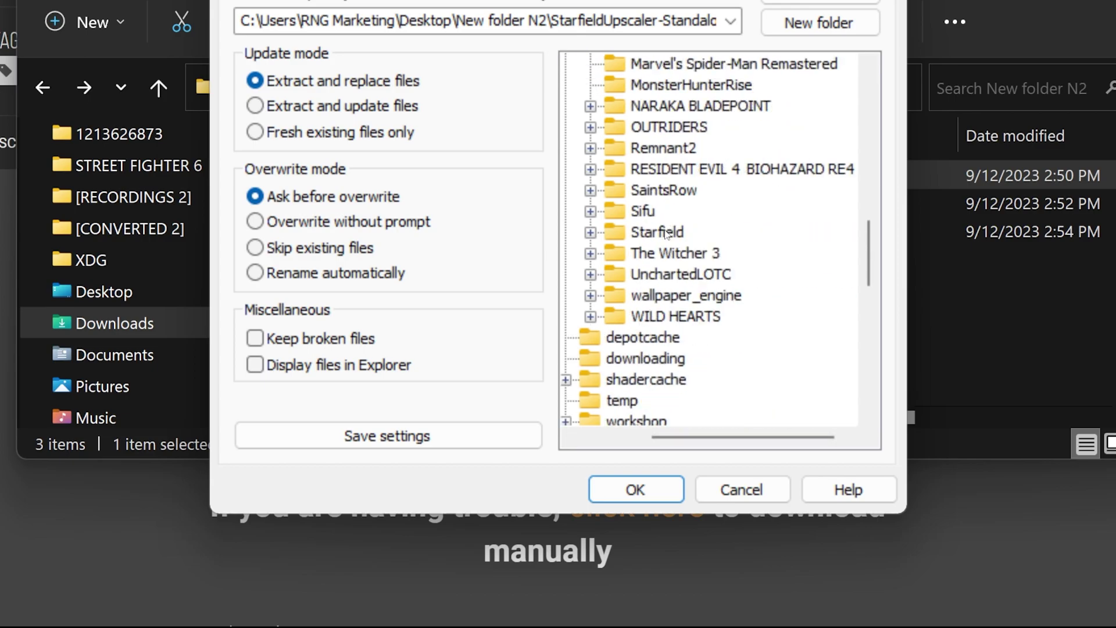
left_click(590, 232)
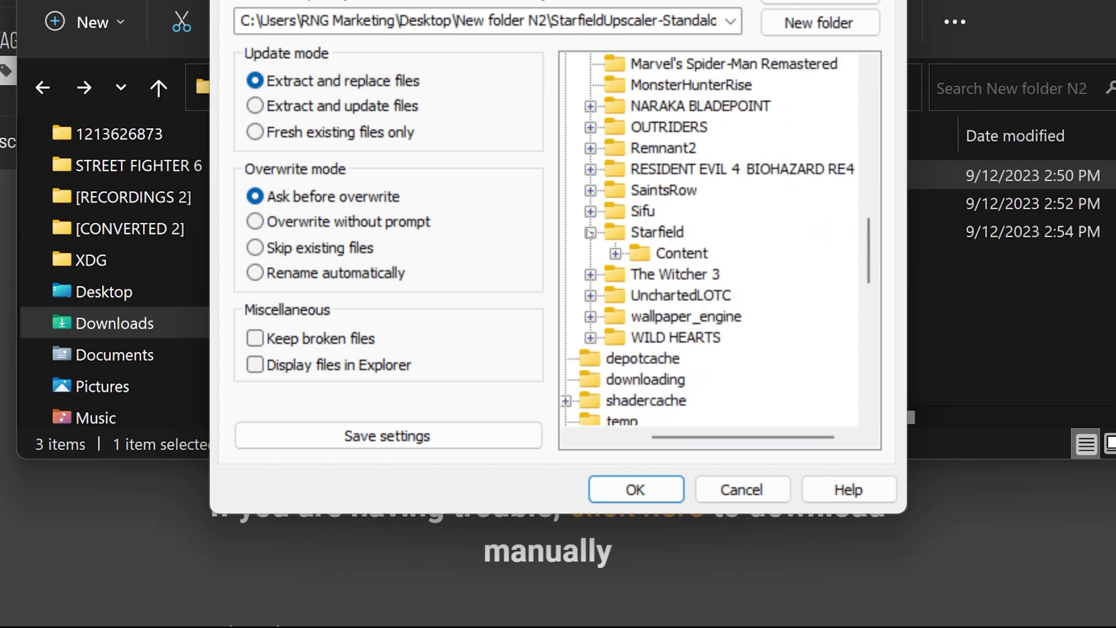
left_click(681, 254)
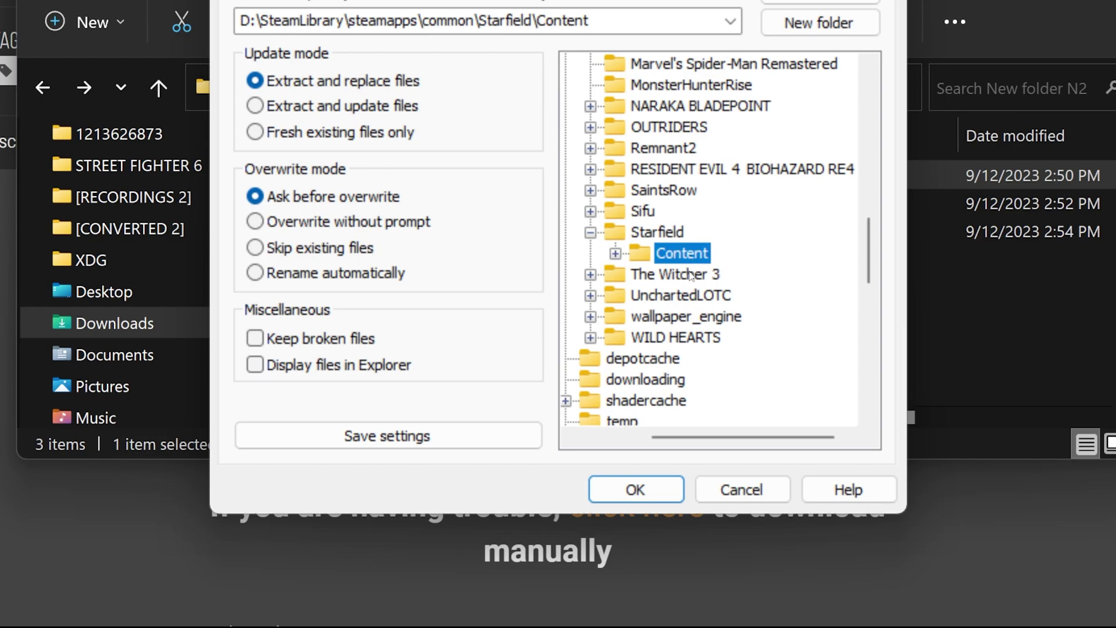
left_click(636, 490)
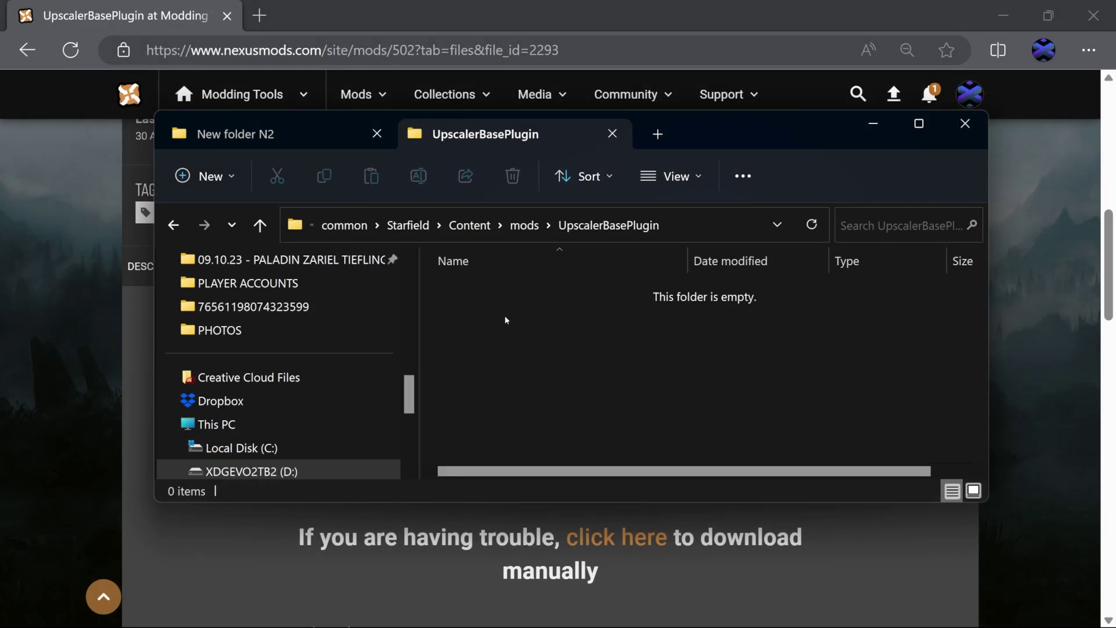
Extract the DLSS zip and the UpscalerBasePlugin archive in place within New folder N2.
left_click(308, 124)
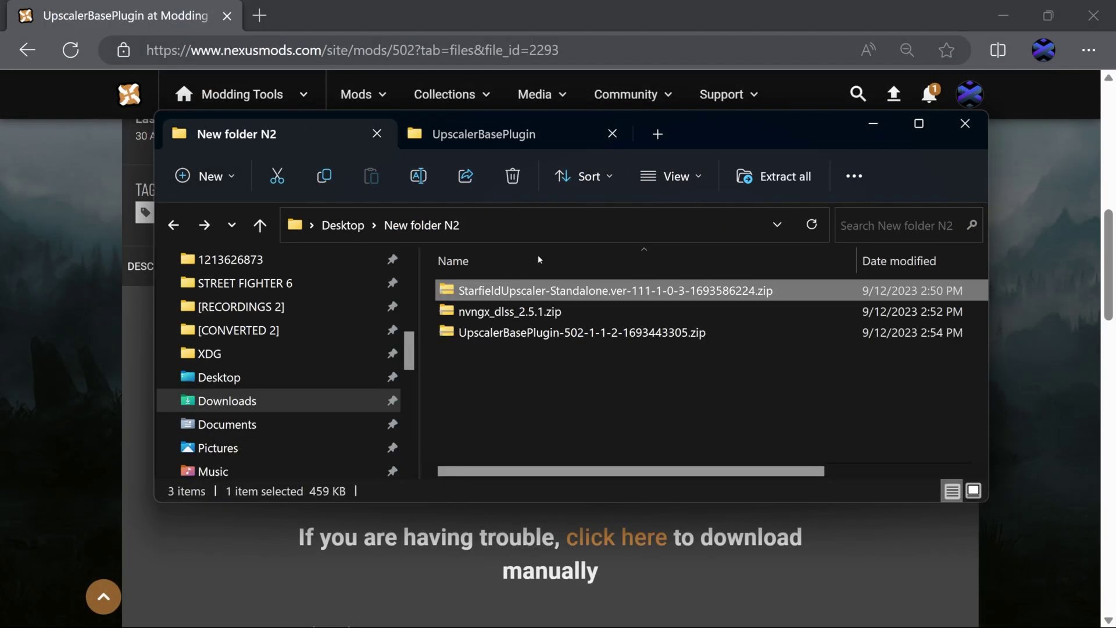
right_click(519, 312)
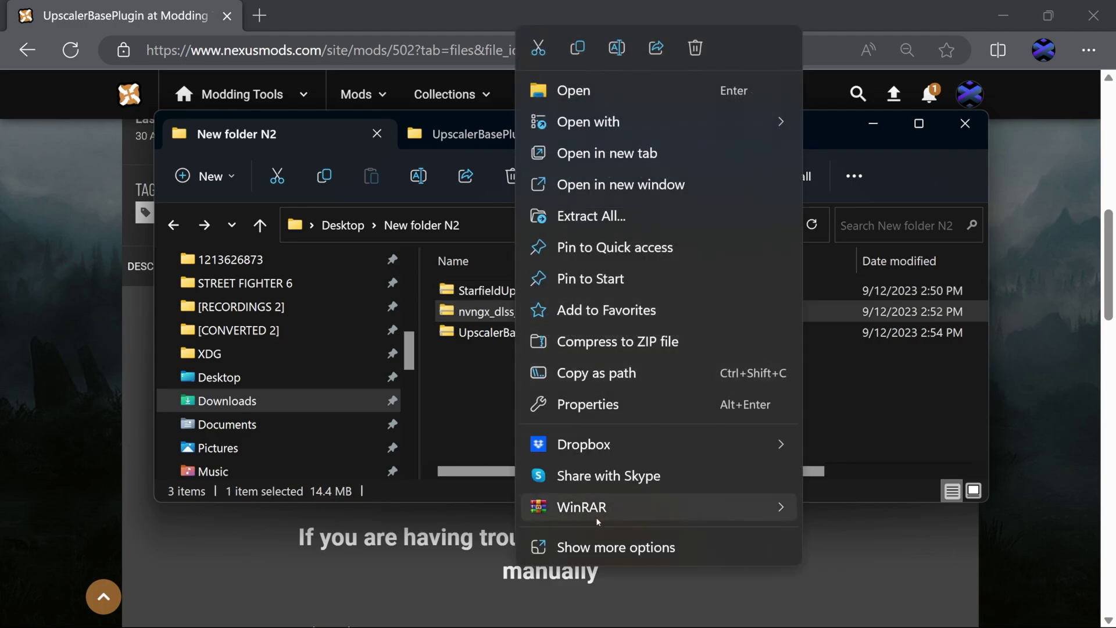
mouse_move(598, 522)
left_click(841, 605)
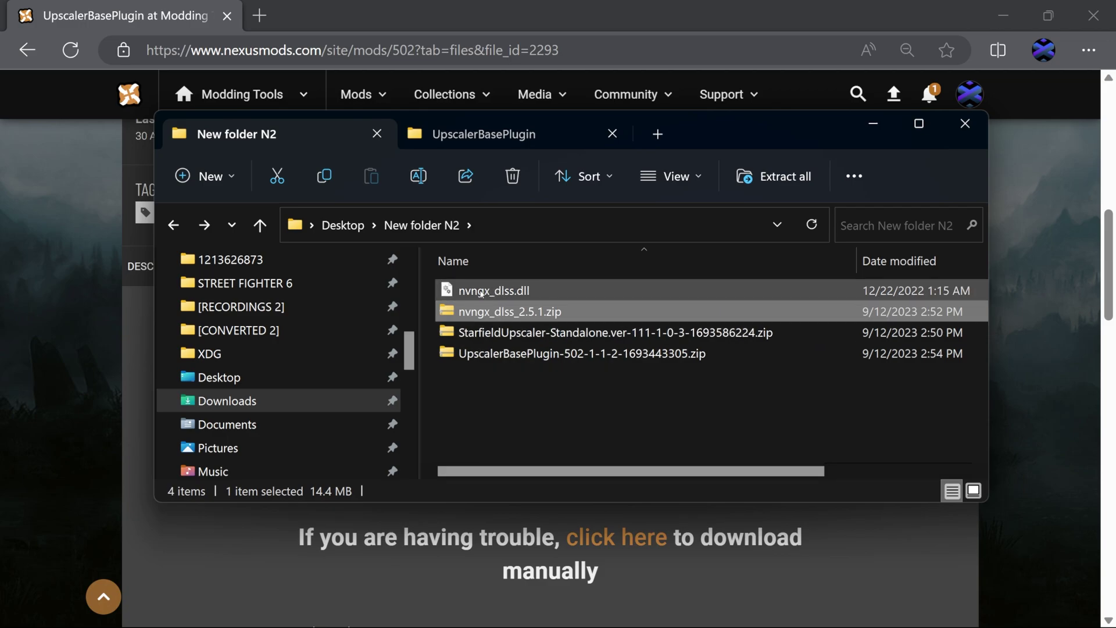
left_click(480, 292)
right_click(543, 353)
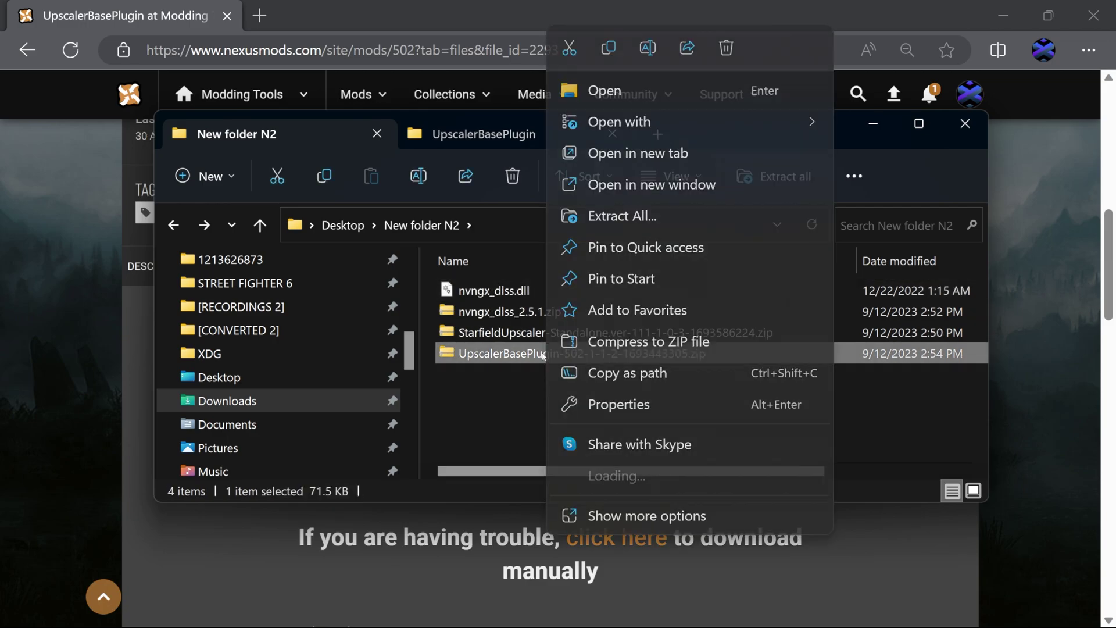
mouse_move(623, 507)
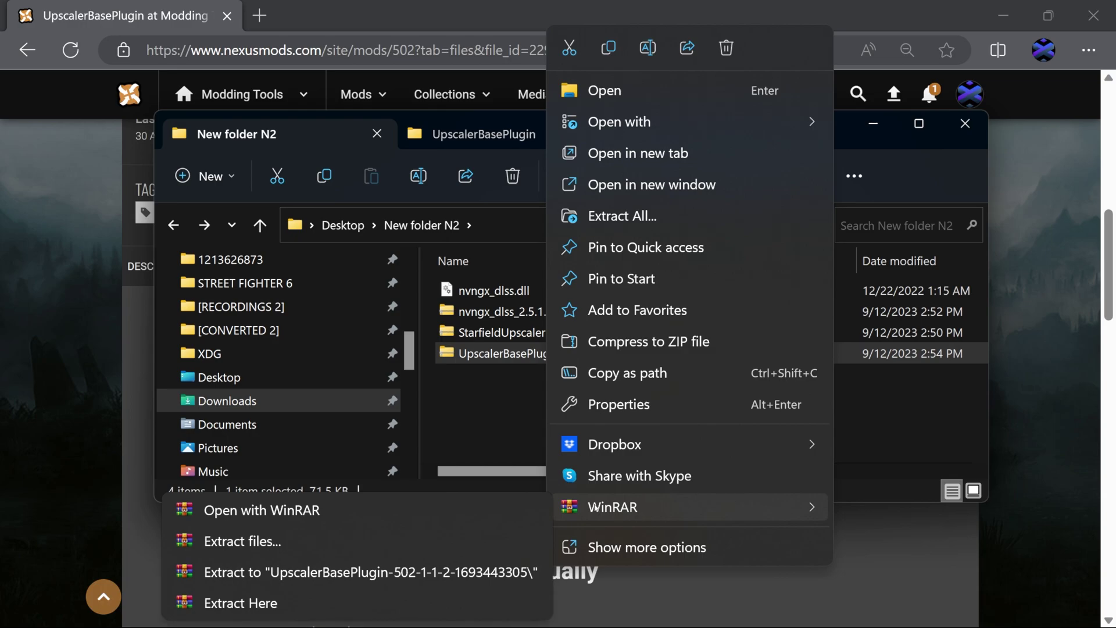
left_click(253, 602)
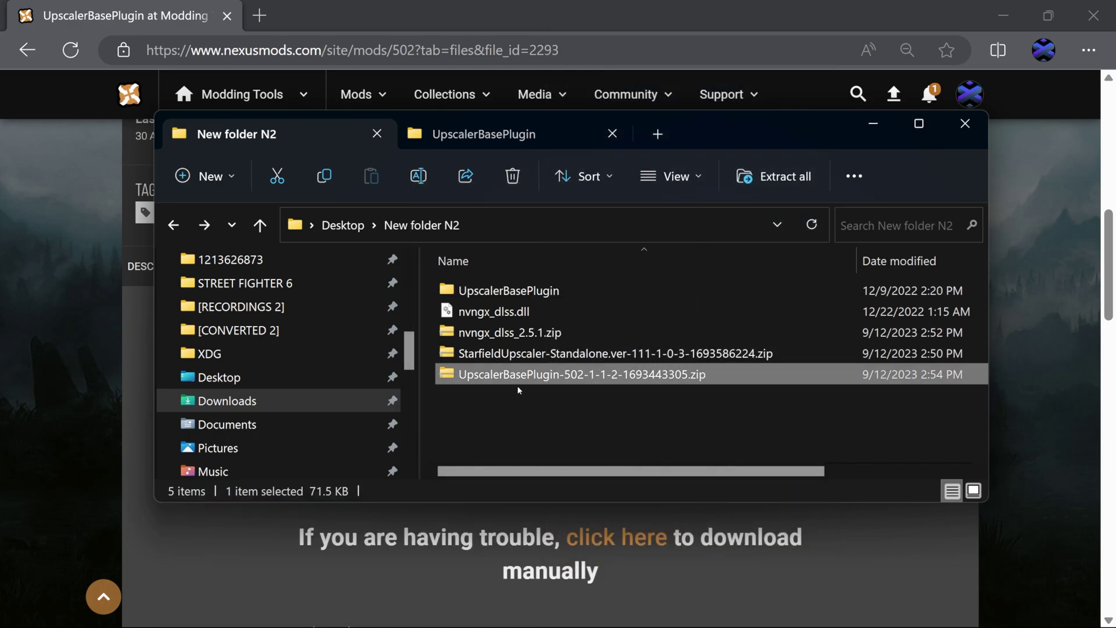
Move PDPerfPlugin.dll up into New folder N2 and select it together with nvngx_dlss.dll.
double_click(493, 290)
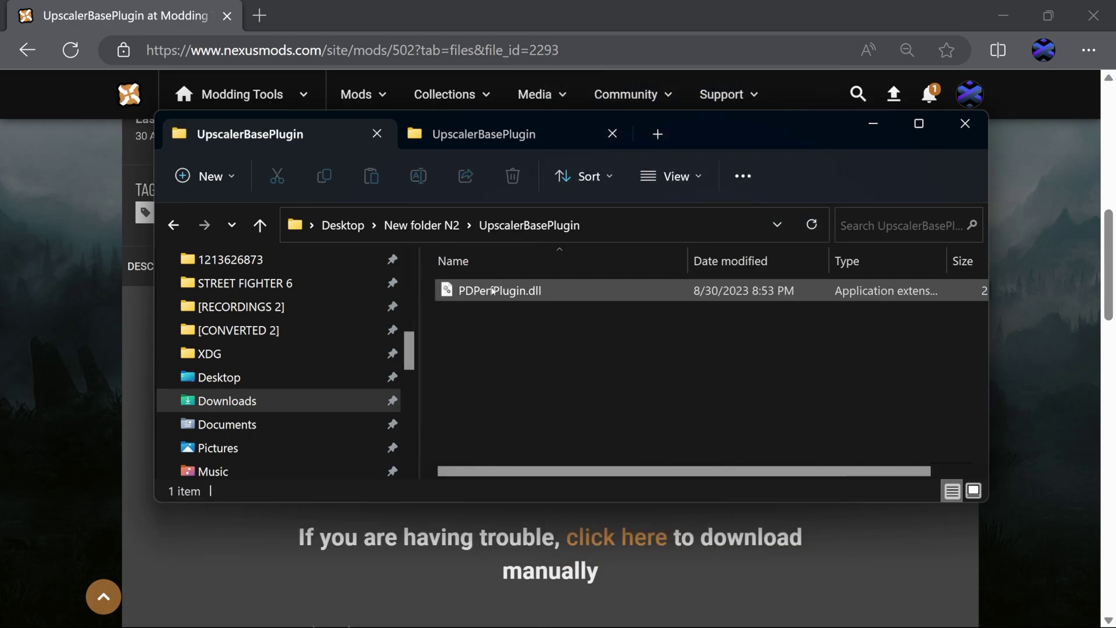
right_click(500, 292)
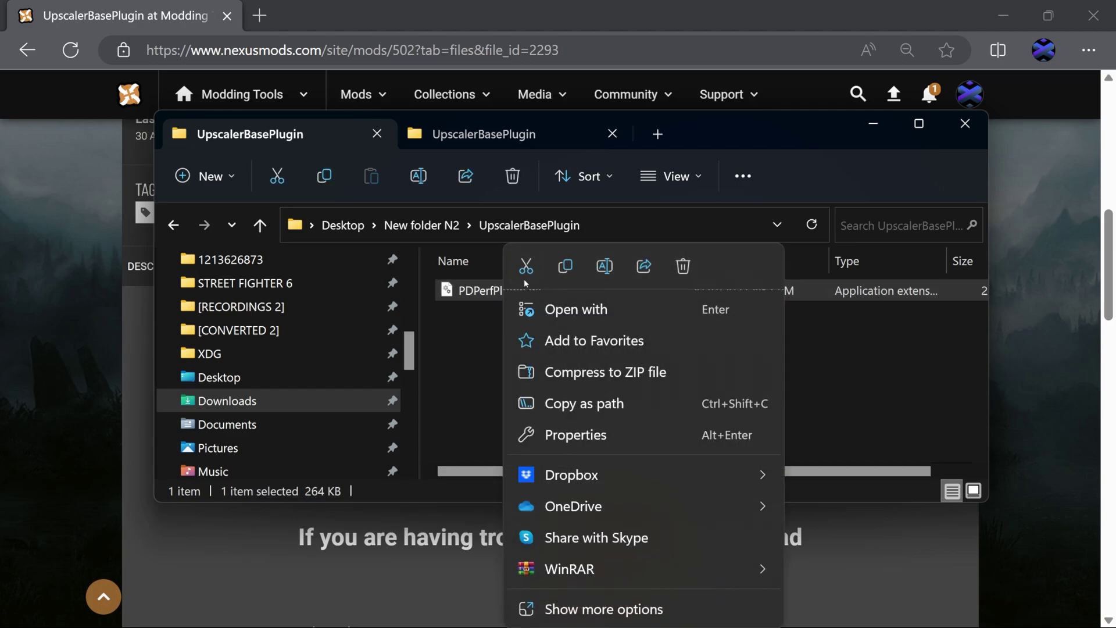
key("Escape")
key("alt+Left")
right_click(521, 407)
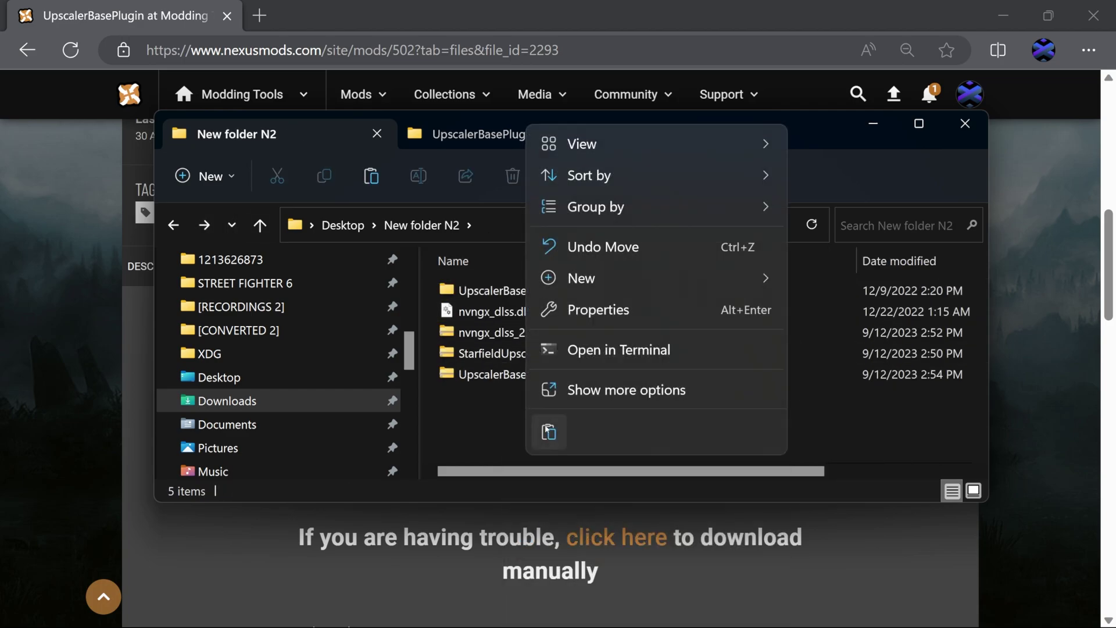
left_click(548, 429)
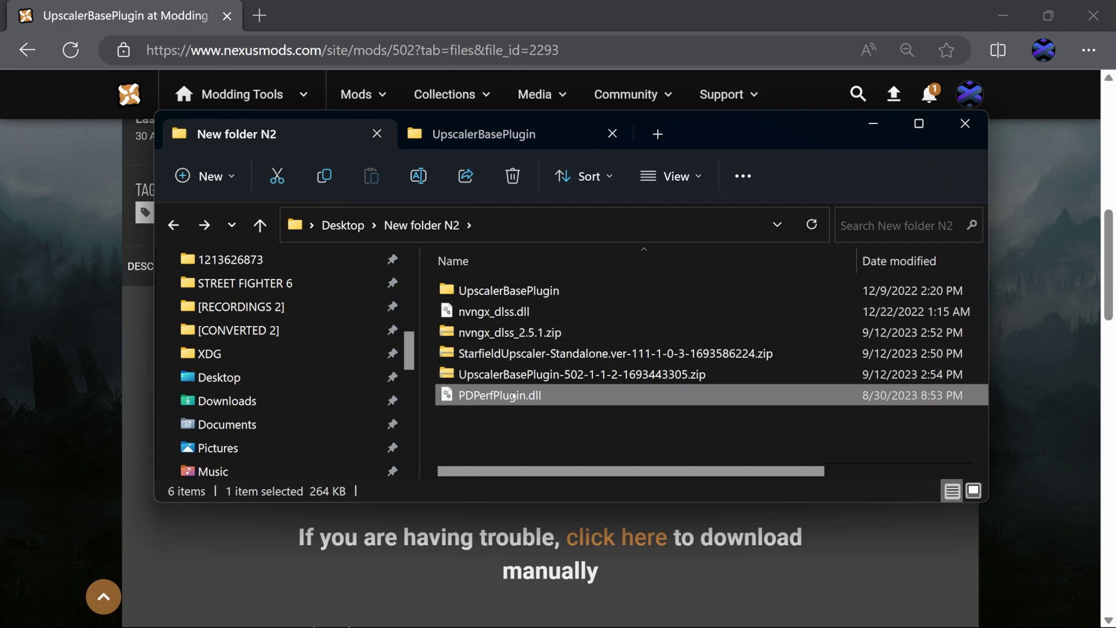
left_click(514, 314)
Open Starfield's Content\mods\UpscalerBasePlugin folder in the other tab.
left_click(482, 133)
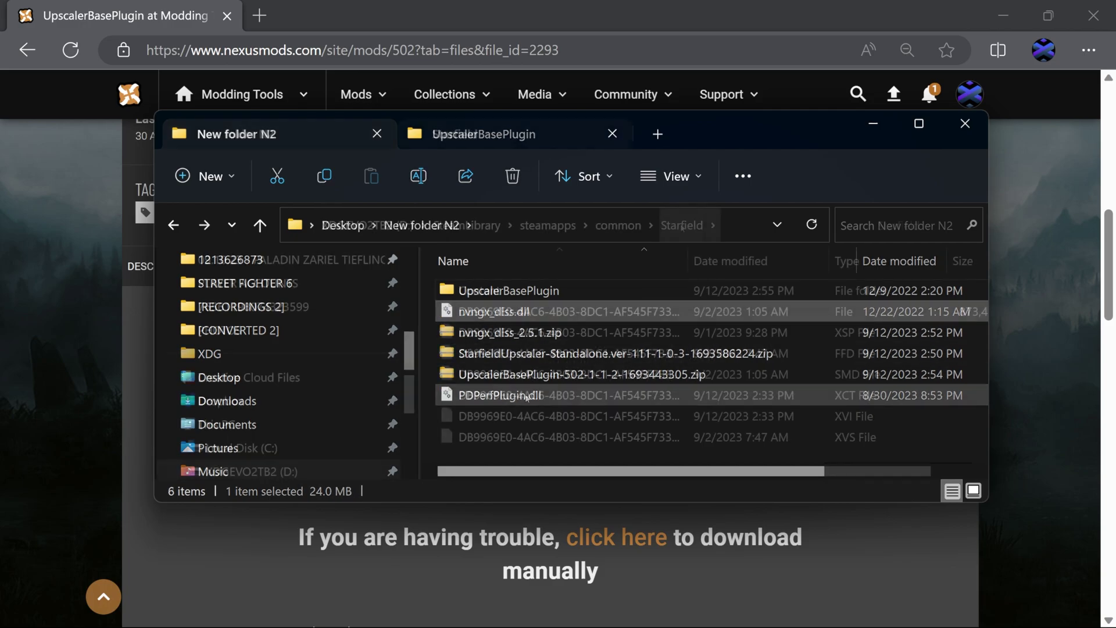
double_click(479, 290)
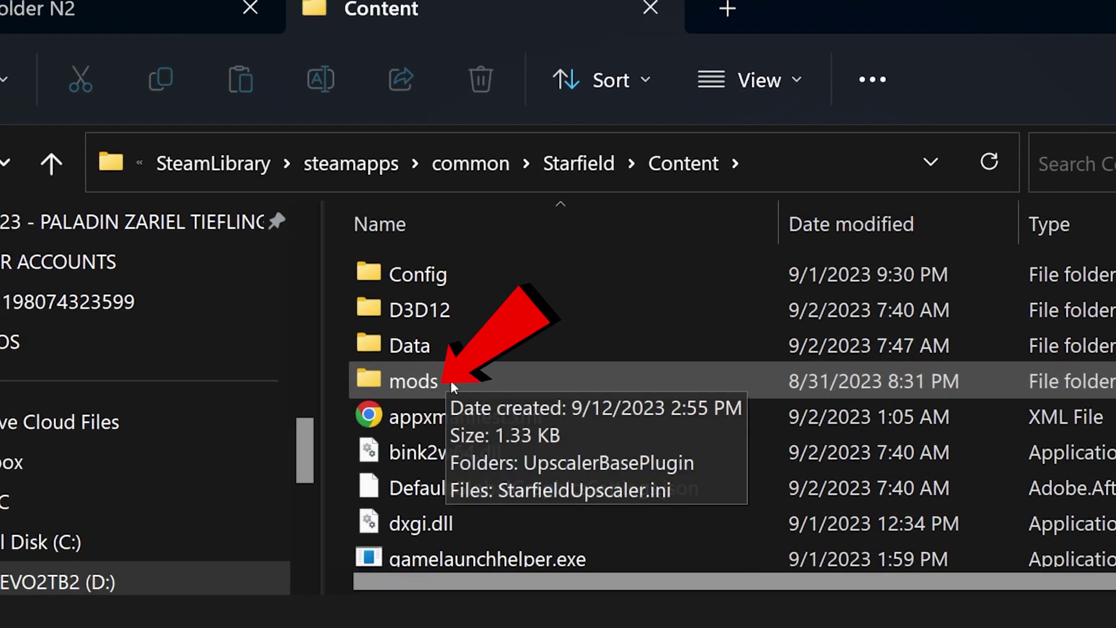
left_click(425, 381)
double_click(424, 381)
double_click(438, 278)
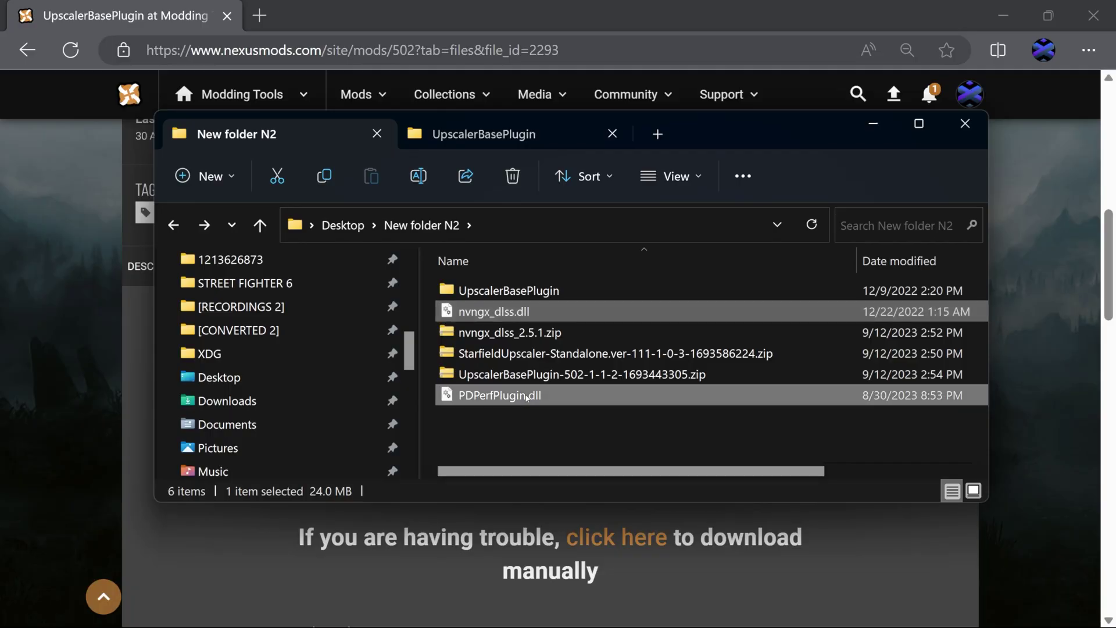
Cut nvngx_dlss.dll and PDPerfPlugin.dll and paste them into Content\mods\UpscalerBasePlugin.
right_click(526, 396)
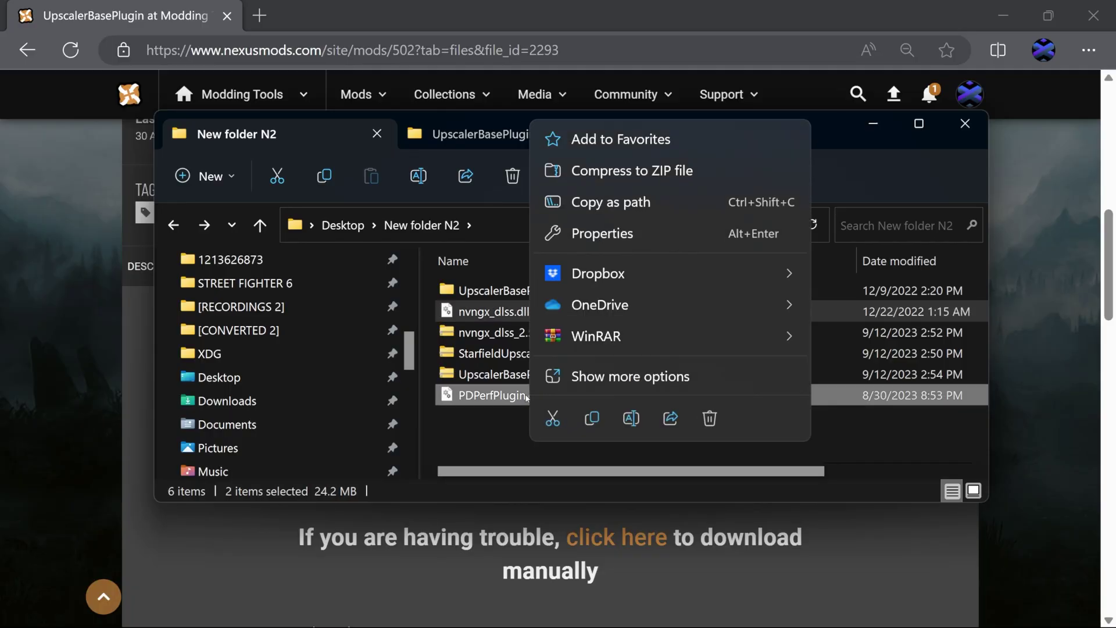
left_click(553, 418)
left_click(483, 134)
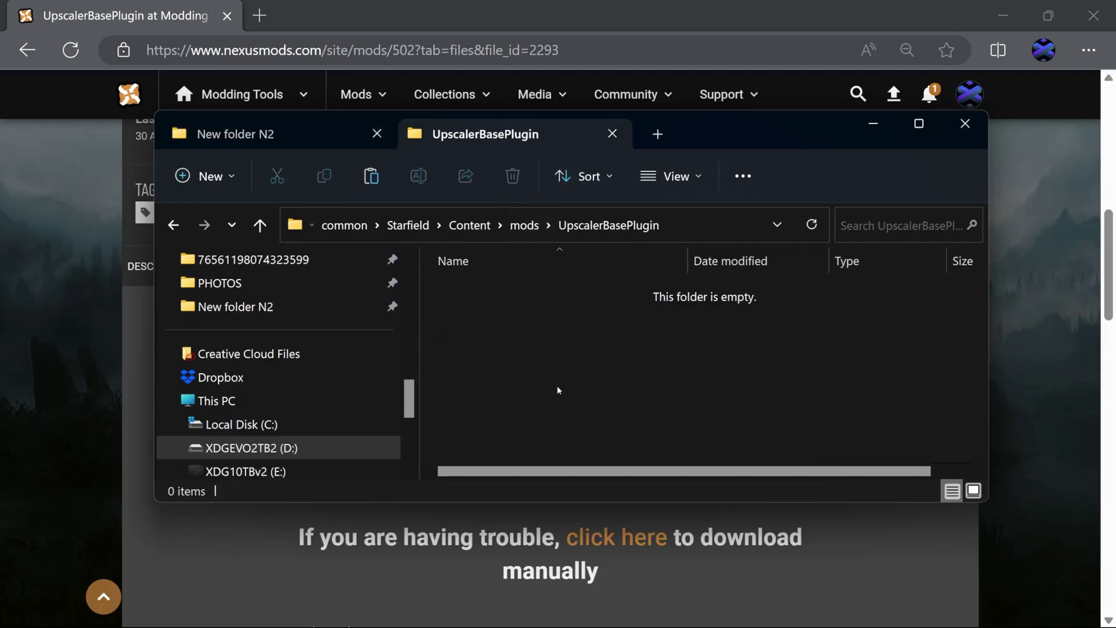
right_click(530, 361)
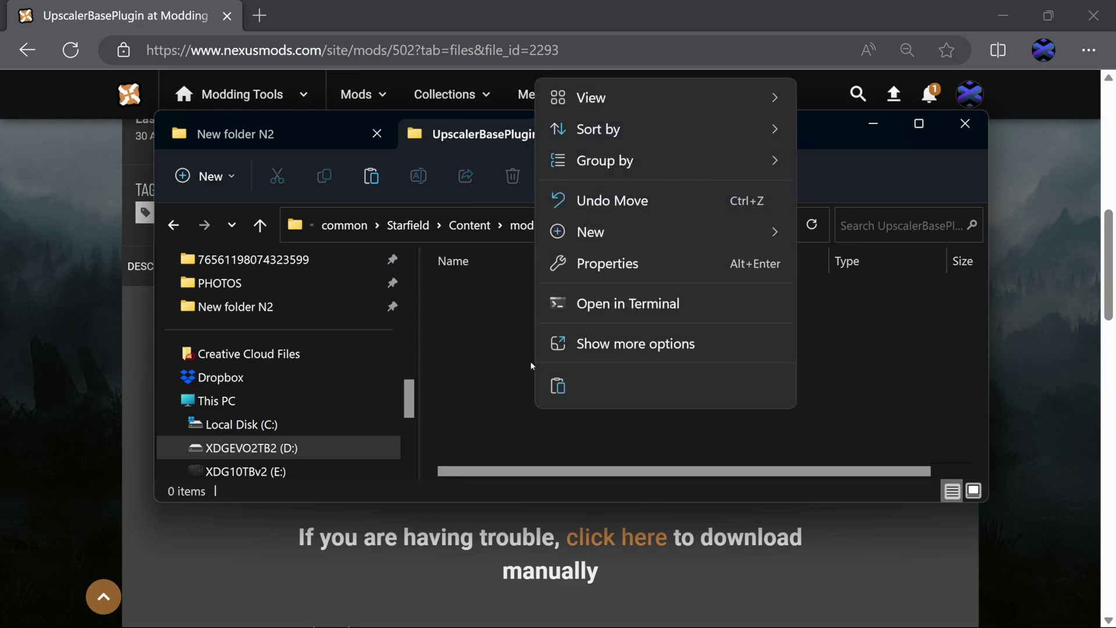
left_click(558, 383)
left_click(493, 382)
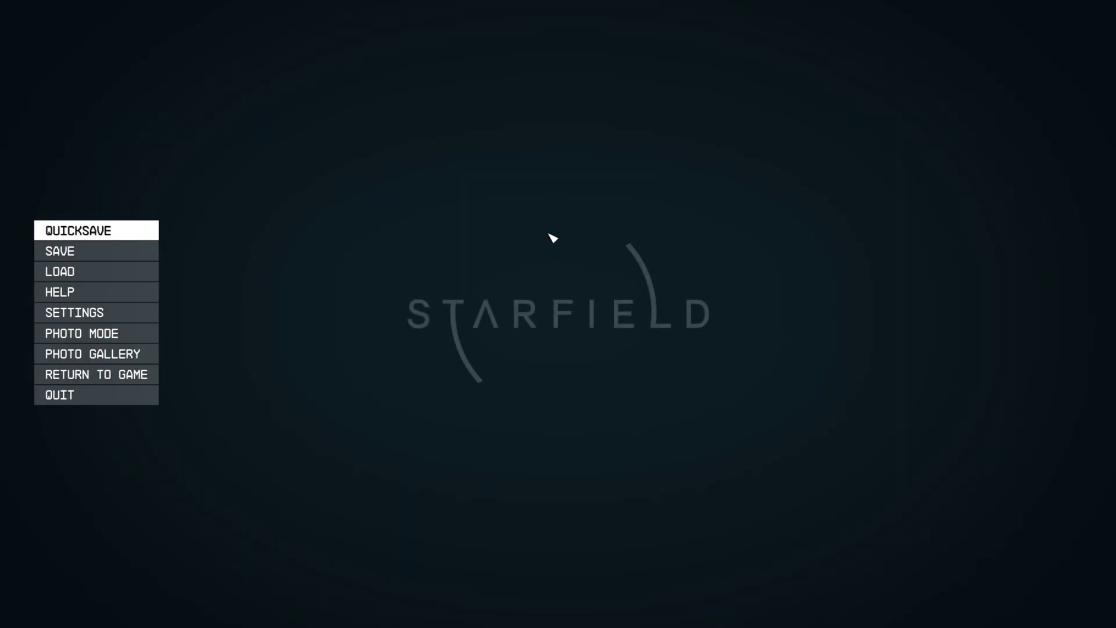
Set Upscaling to FSR2 in Starfield's Display settings.
left_click(182, 329)
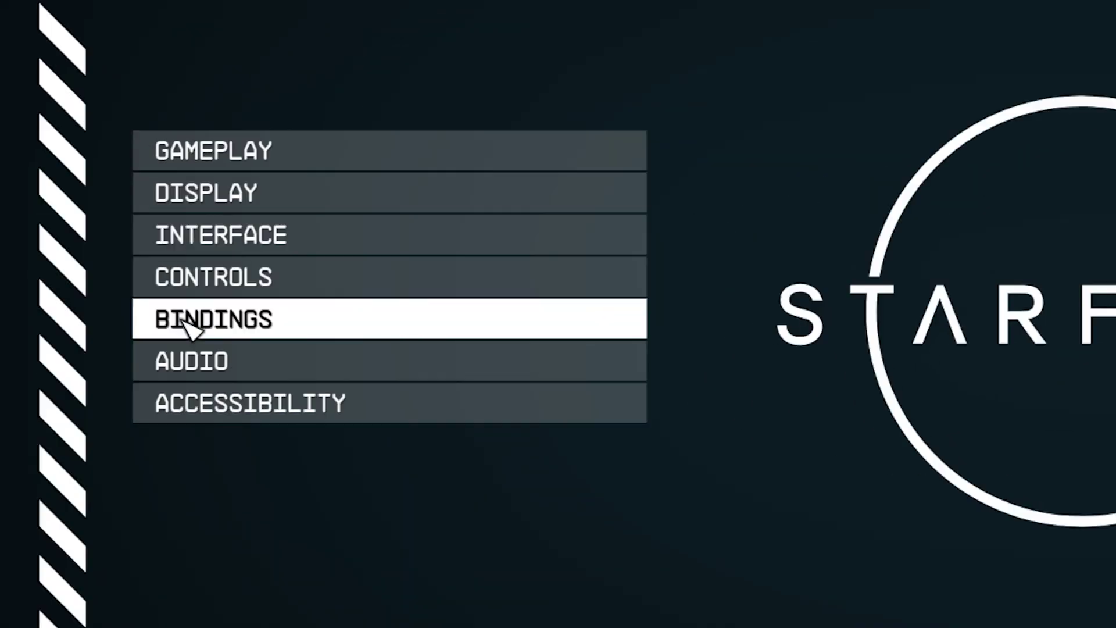
left_click(274, 208)
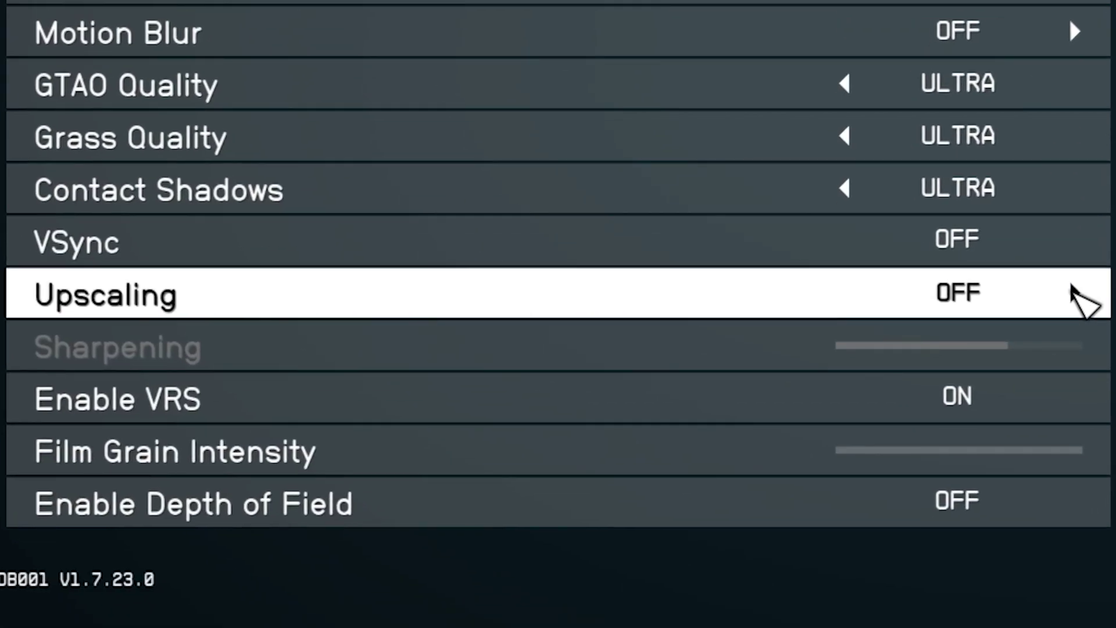
left_click(1074, 290)
left_click(1075, 290)
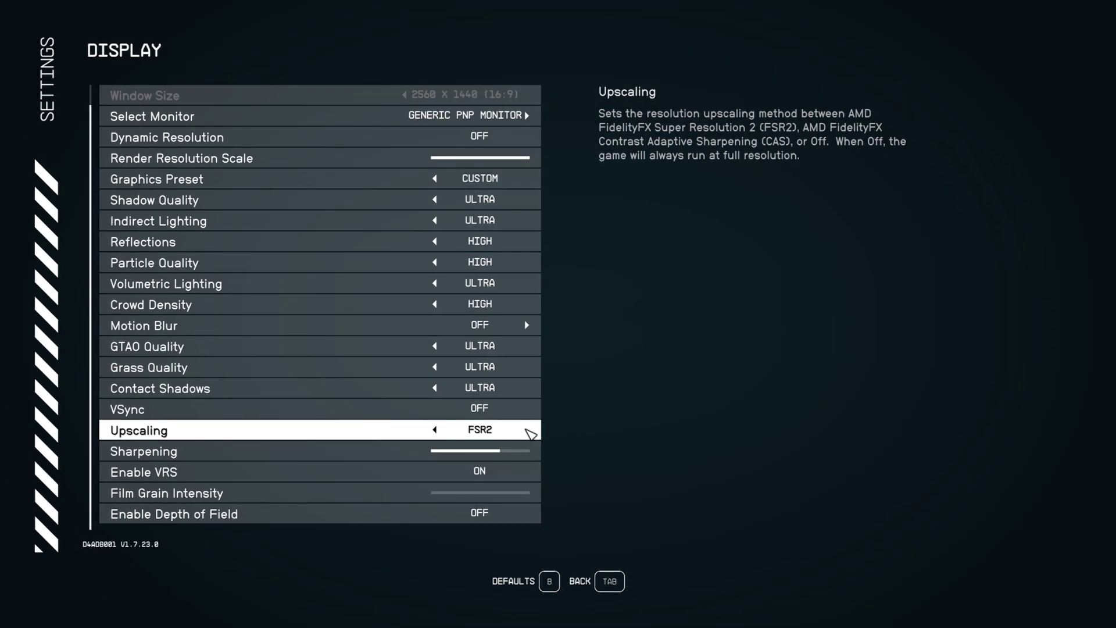
Choose DLSS as the Upscale Type in the Starfield Upscaler Settings overlay.
key("End")
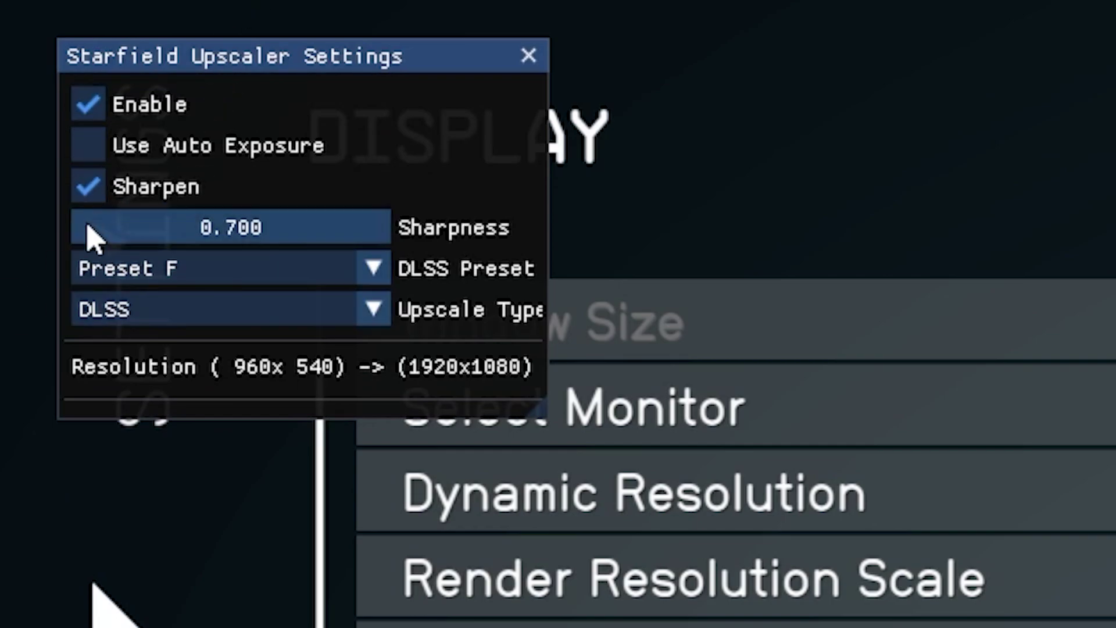
left_click(374, 309)
left_click(377, 316)
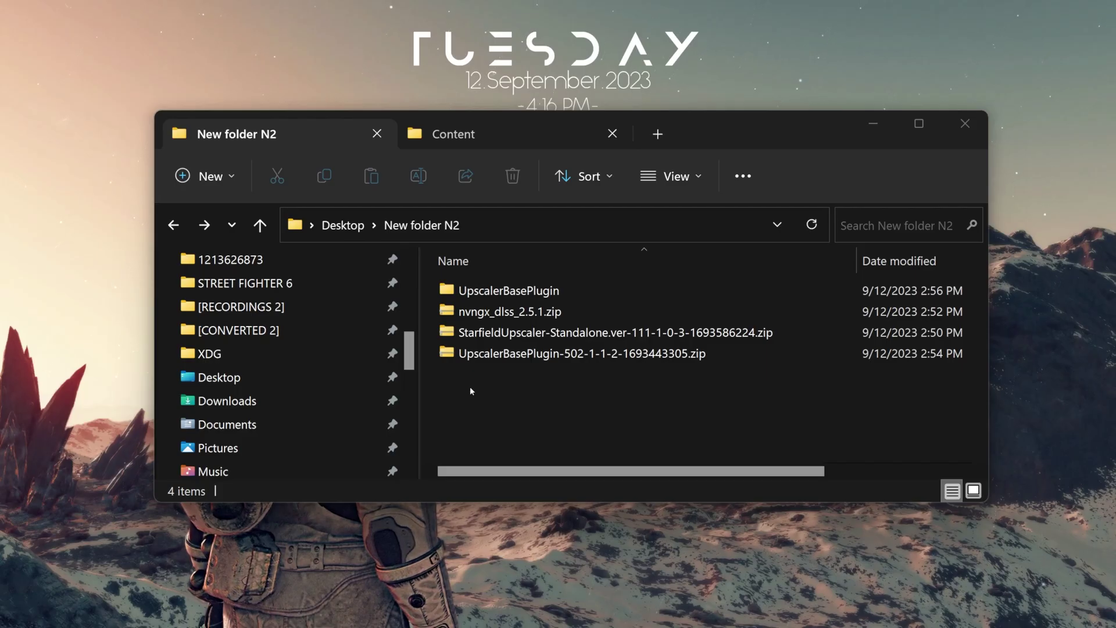
Create a new folder in New folder N2 and move the Starfield Upscaler standalone zip into it.
left_click(476, 390)
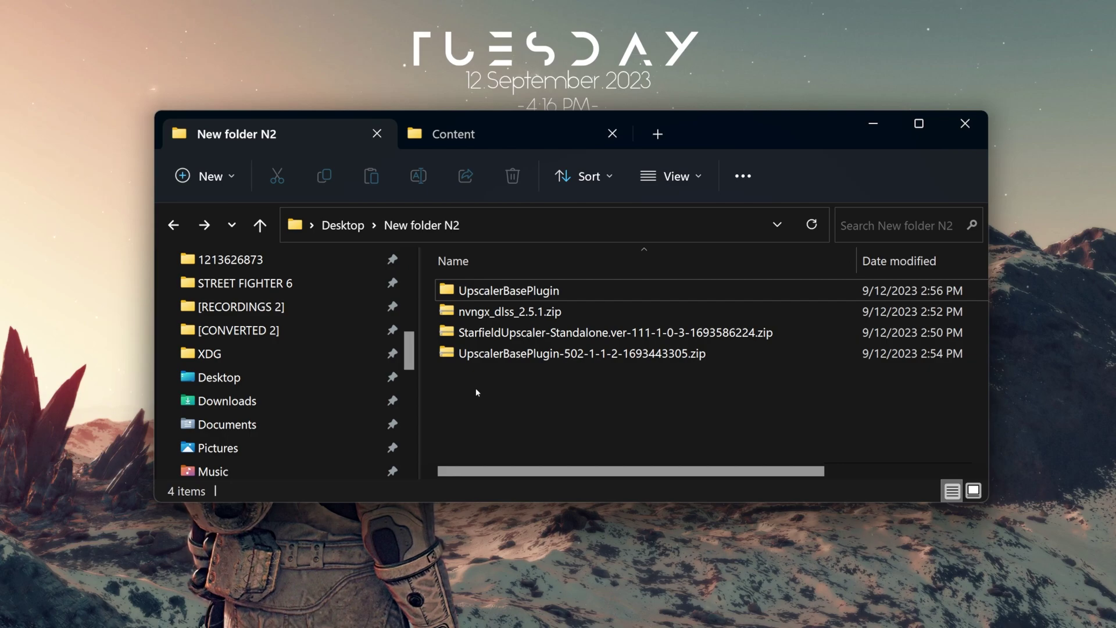
key("ctrl+shift+n")
left_click_drag(483, 352, 501, 292)
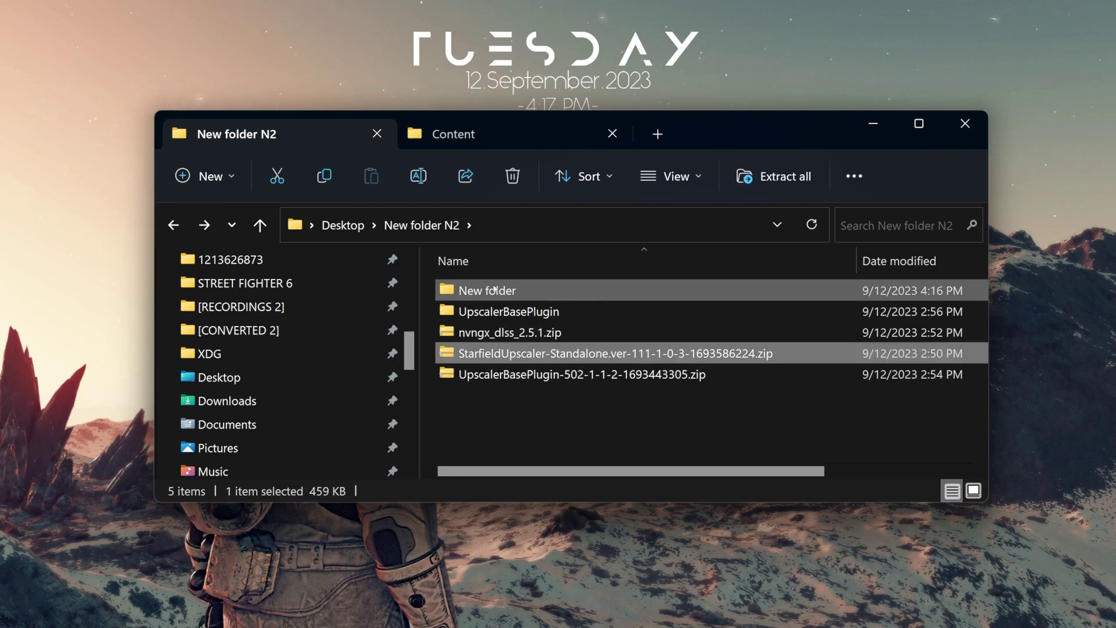
Extract the upscaler zip in place with WinRAR, producing the mods folder and dxgi.dll.
double_click(501, 292)
right_click(501, 292)
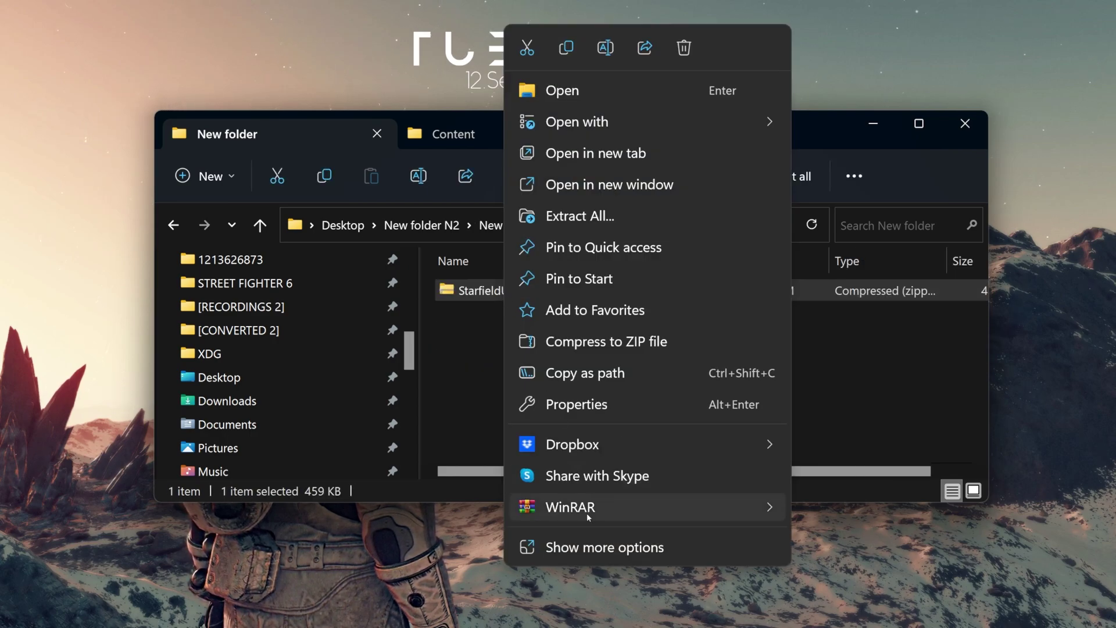
left_click(843, 552)
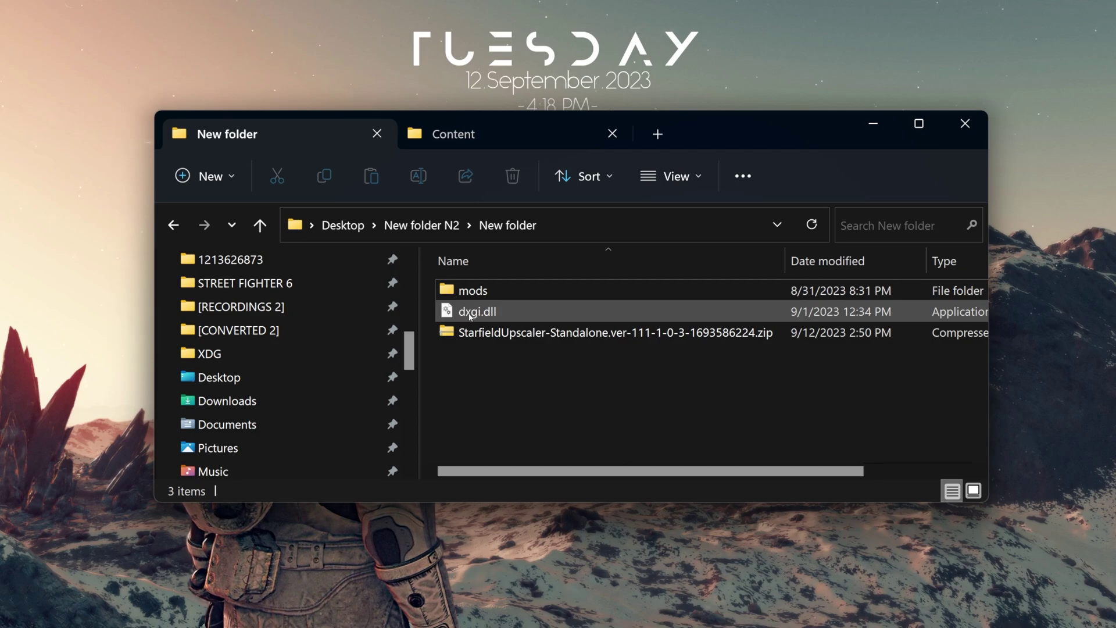
Delete the mods folder and dxgi.dll from Starfield's Content folder, confirming the move to the Recycle Bin.
left_click(468, 137)
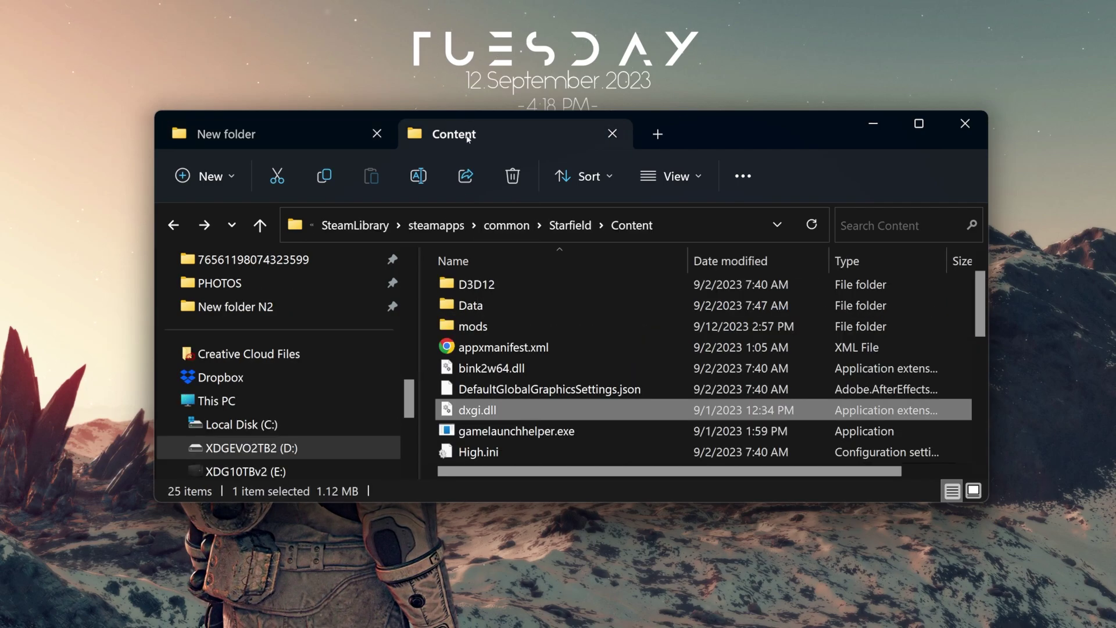
left_click(473, 326)
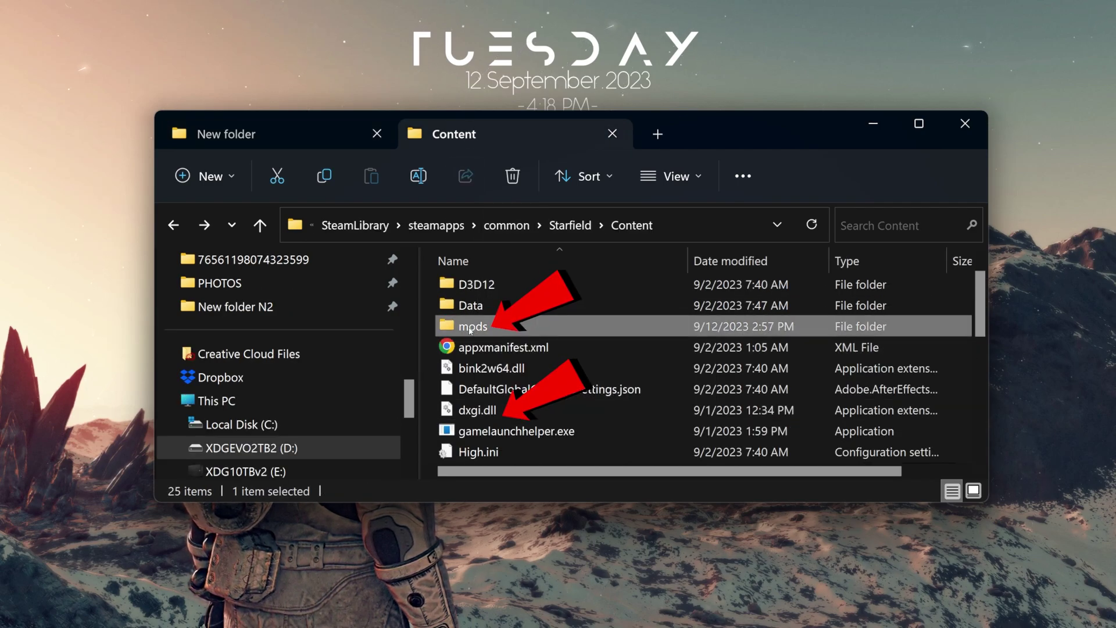
left_click(474, 409, "ctrl")
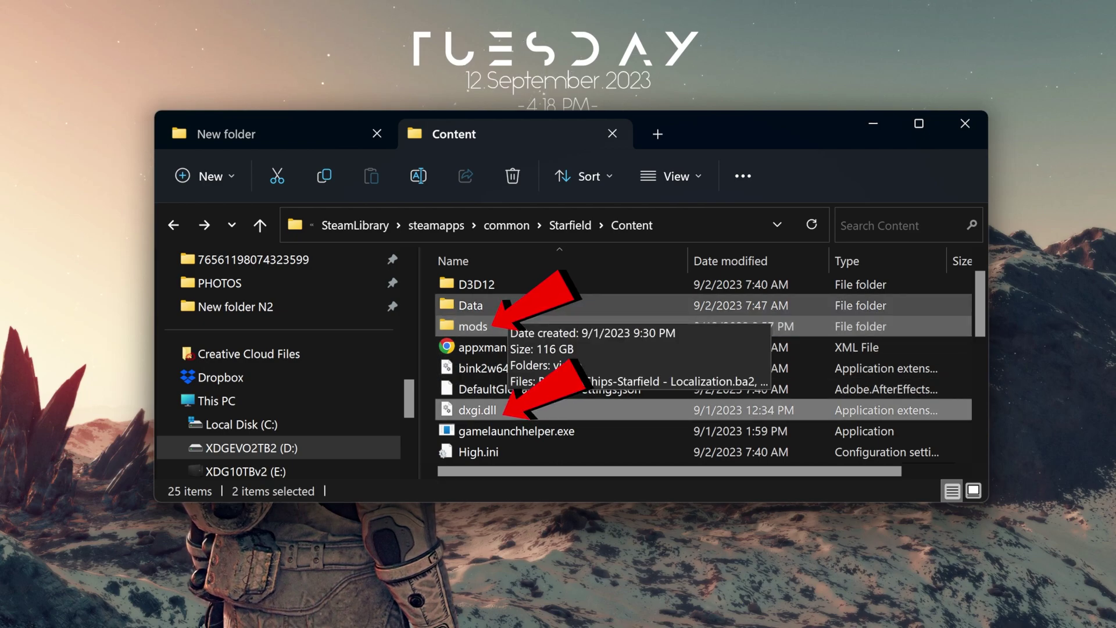
key("Delete")
key("Return")
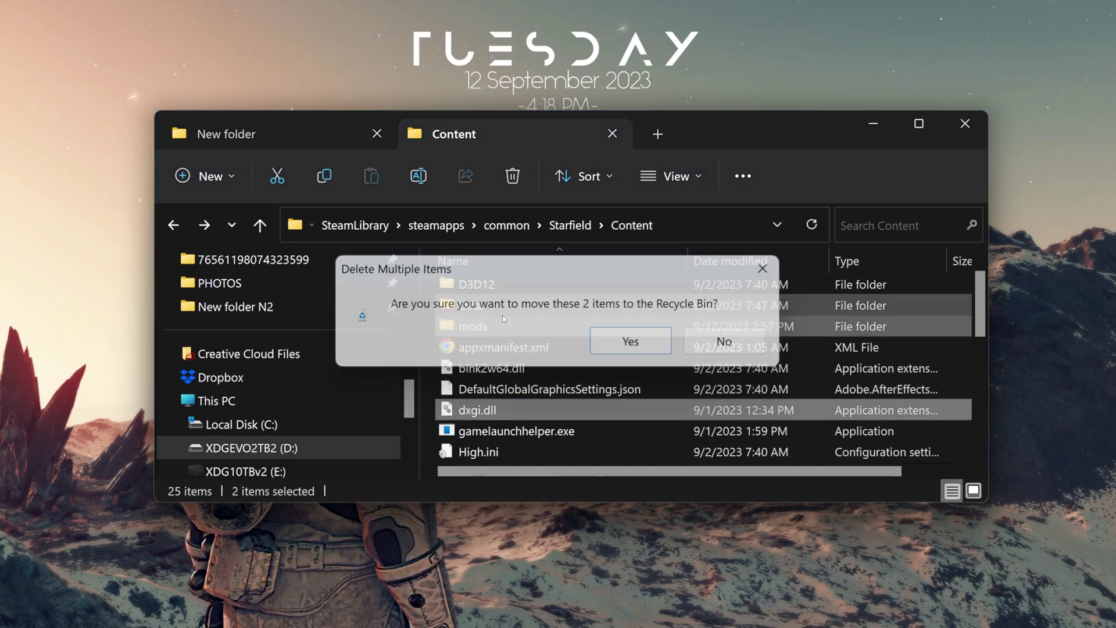